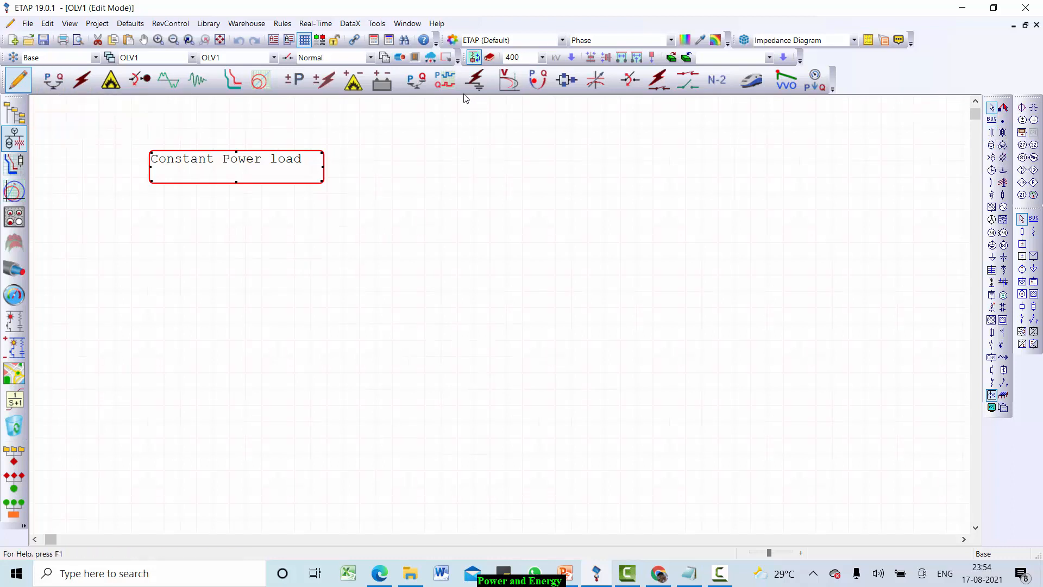
- Place a power grid, a bus and a lumped load below the Constant Power load label and connect them in series
click(992, 206)
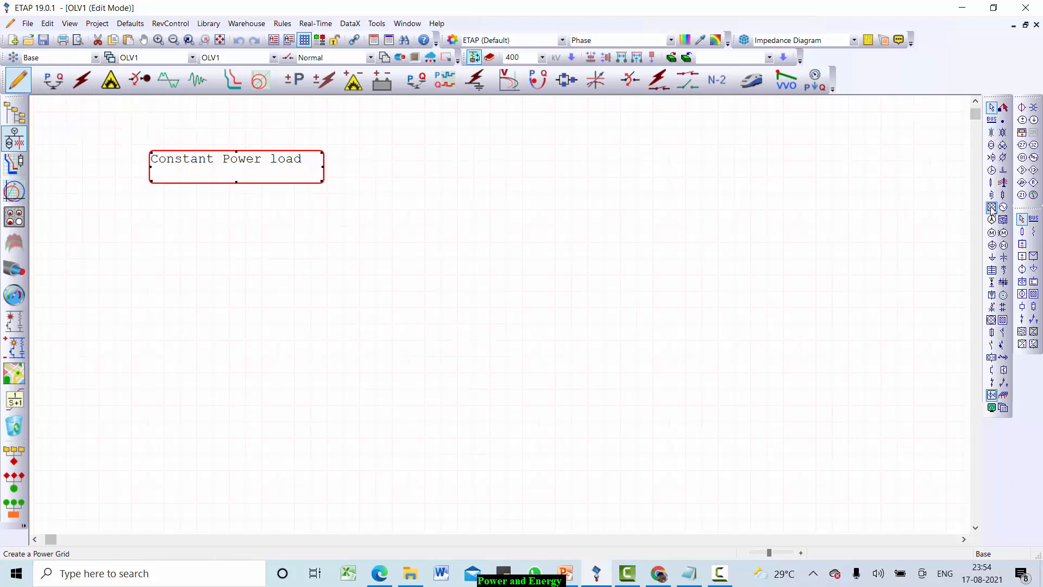
click(293, 216)
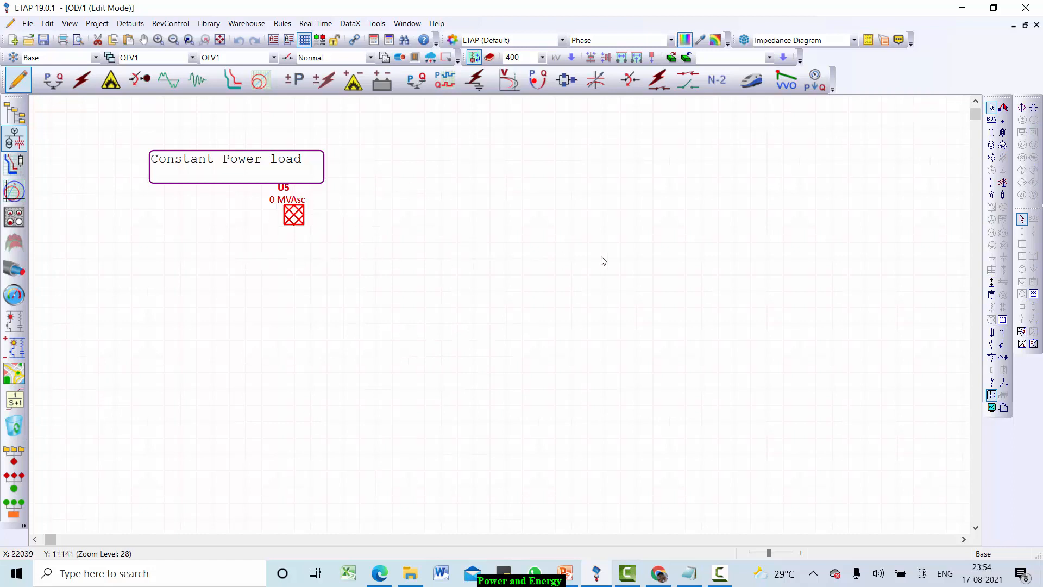
click(885, 196)
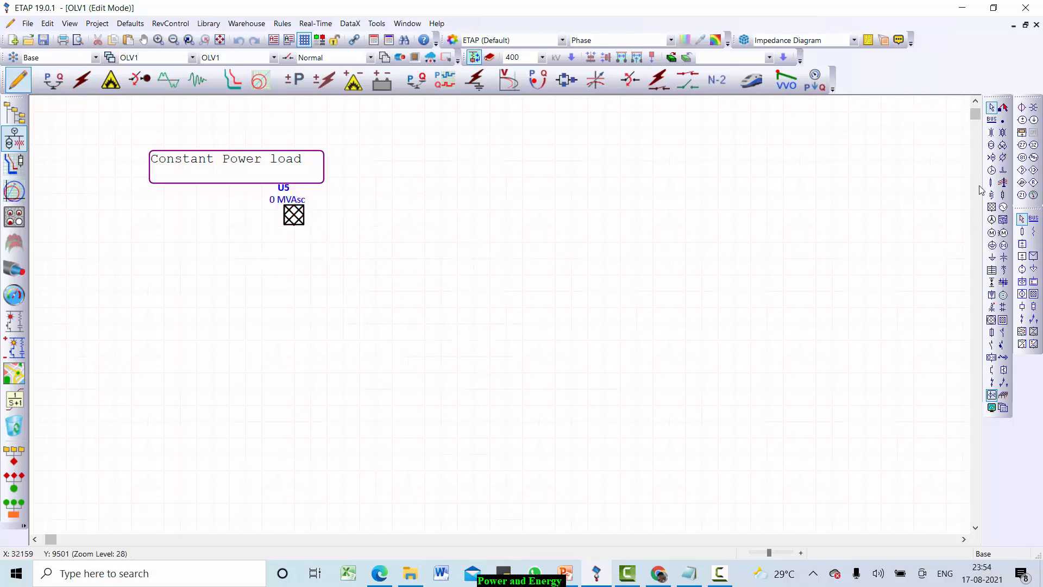
click(991, 119)
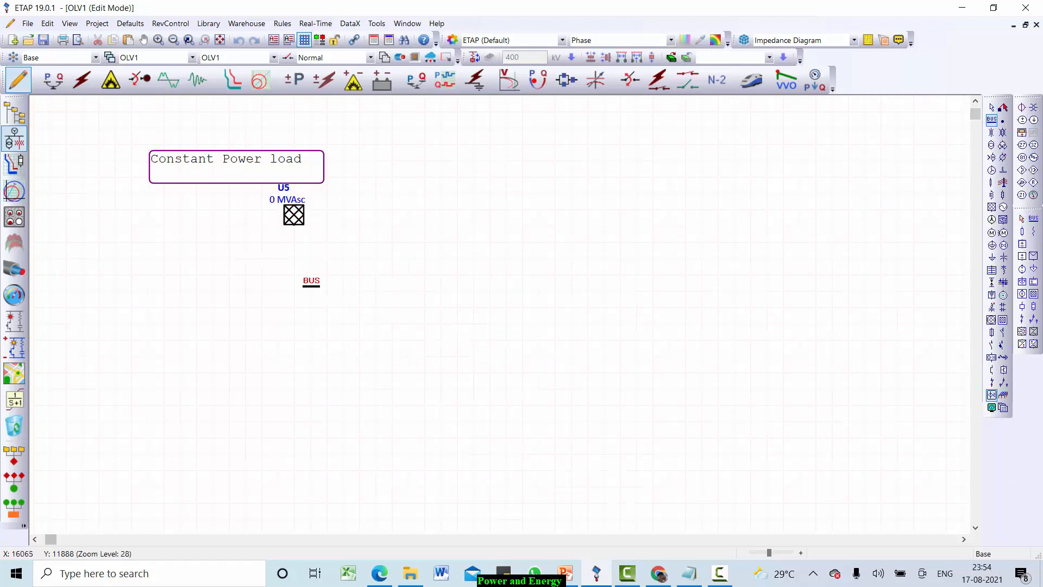
click(294, 278)
click(992, 246)
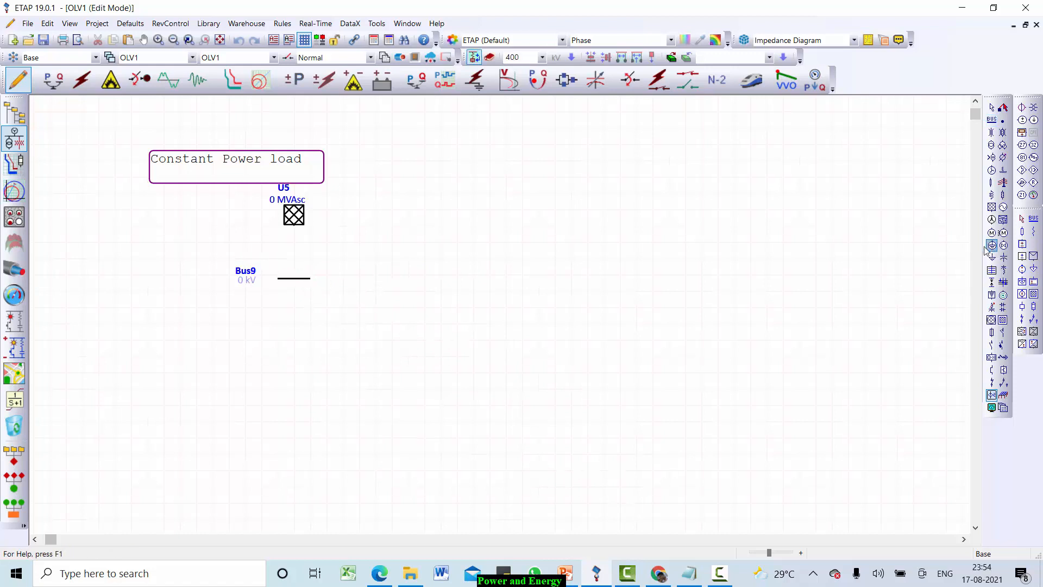
click(298, 330)
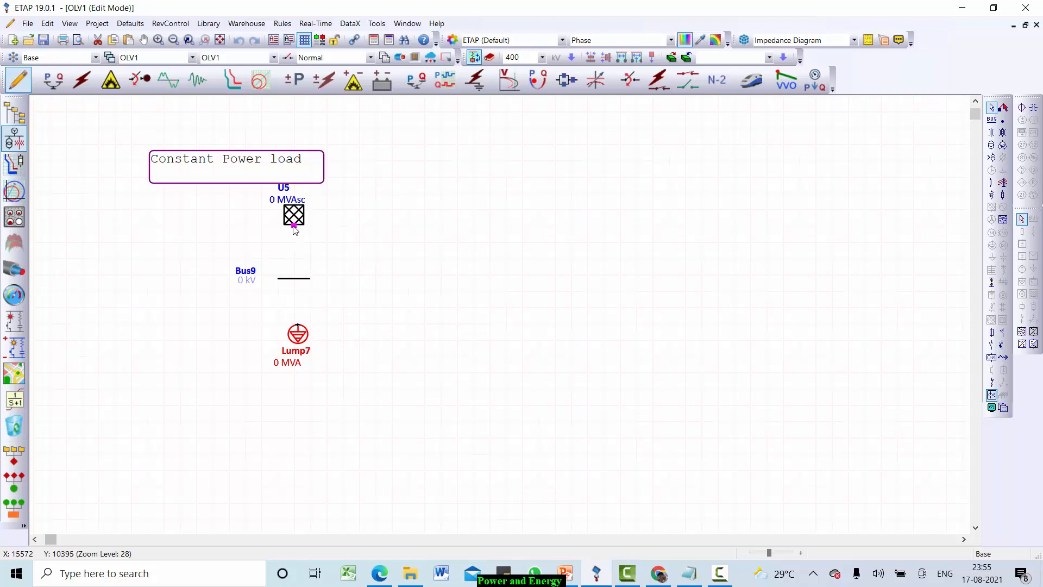
drag(293, 226, 293, 279)
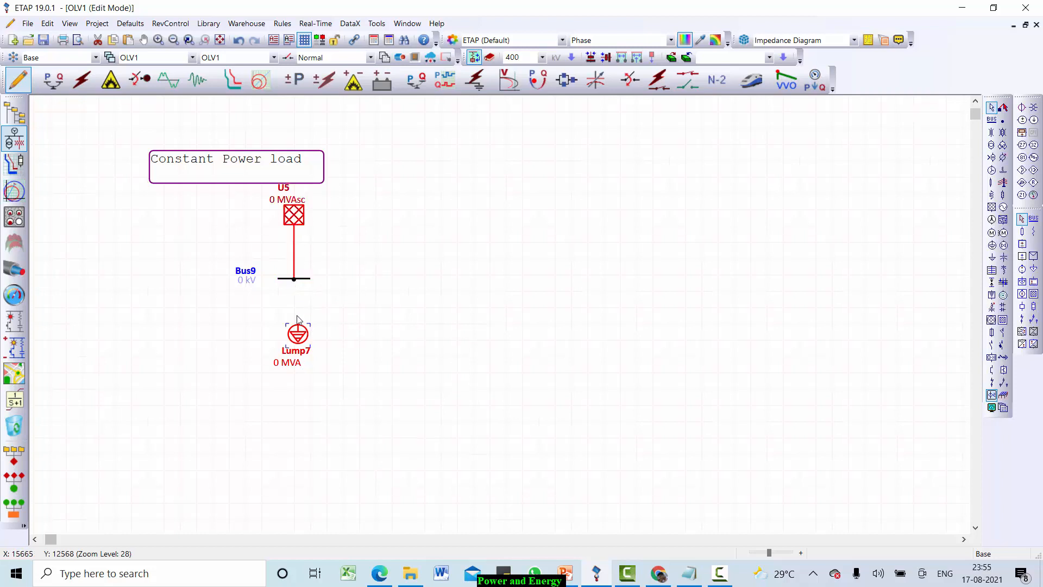
drag(297, 311, 294, 278)
- Align the power grid and the lumped load vertically so their connections meet the bus at the same point
key(Left)
key(Left)
key(Left)
key(Left)
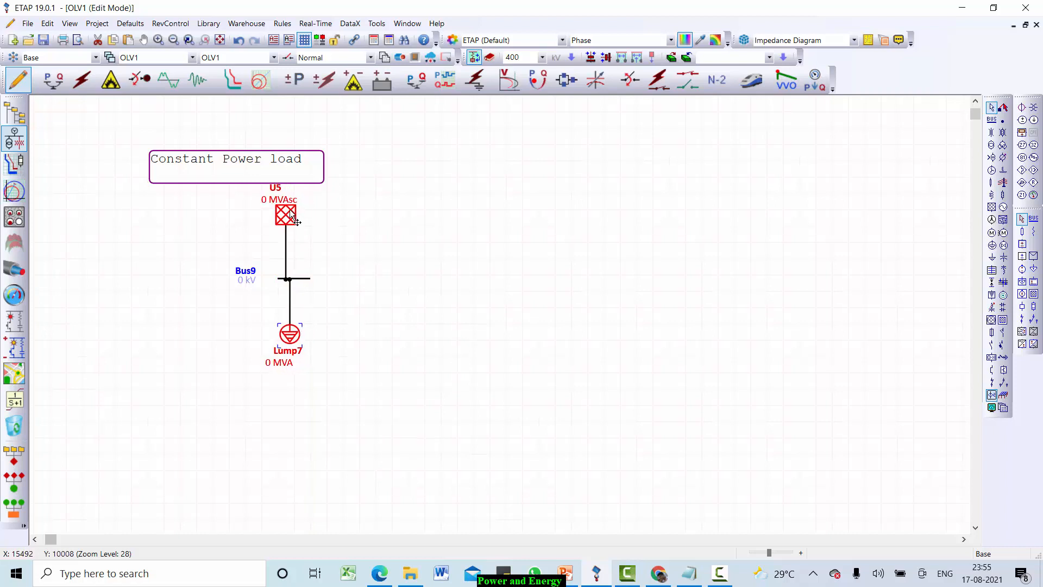
key(Right)
key(Right)
click(306, 242)
click(290, 214)
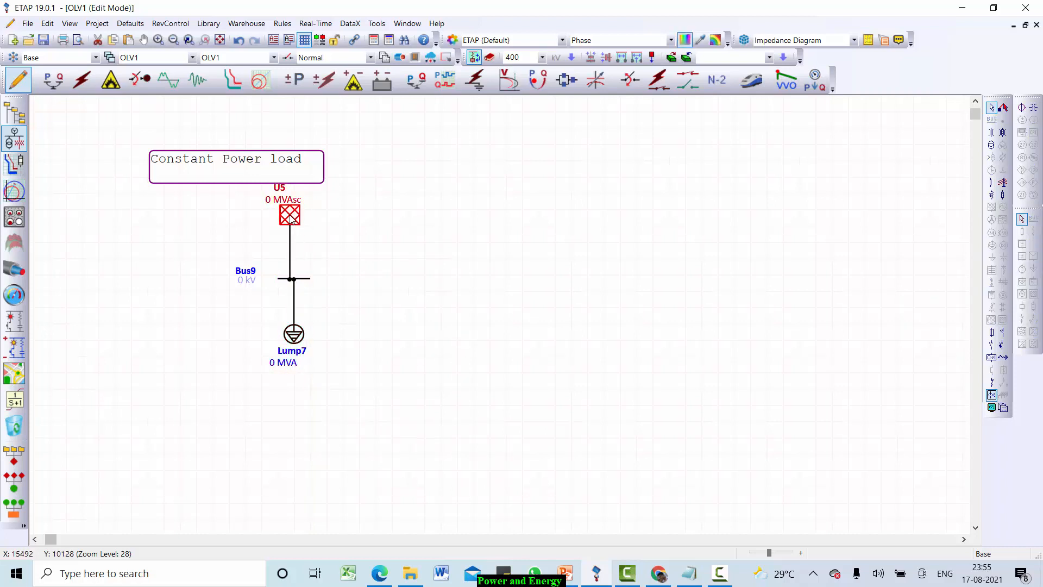
key(Right)
key(Right)
key(Right)
drag(297, 219, 296, 219)
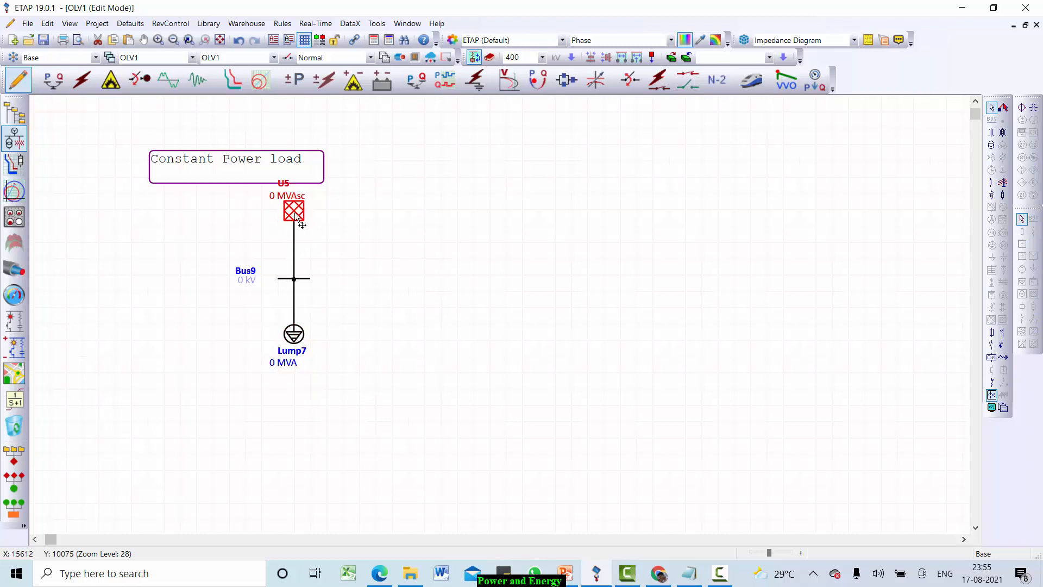
- Set the power grid's rated voltage to 11 kV
double_click(296, 218)
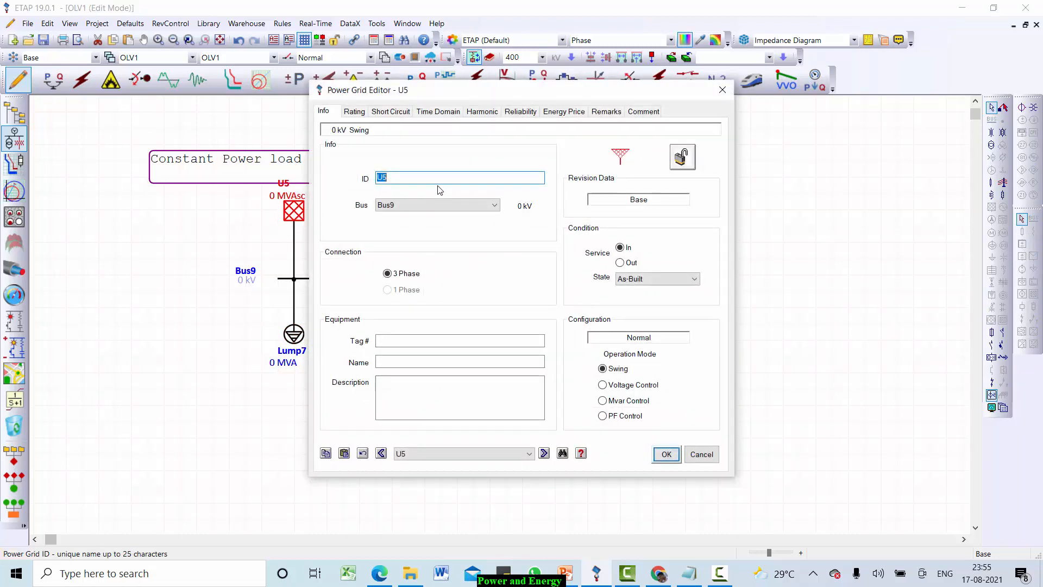
click(356, 112)
click(455, 152)
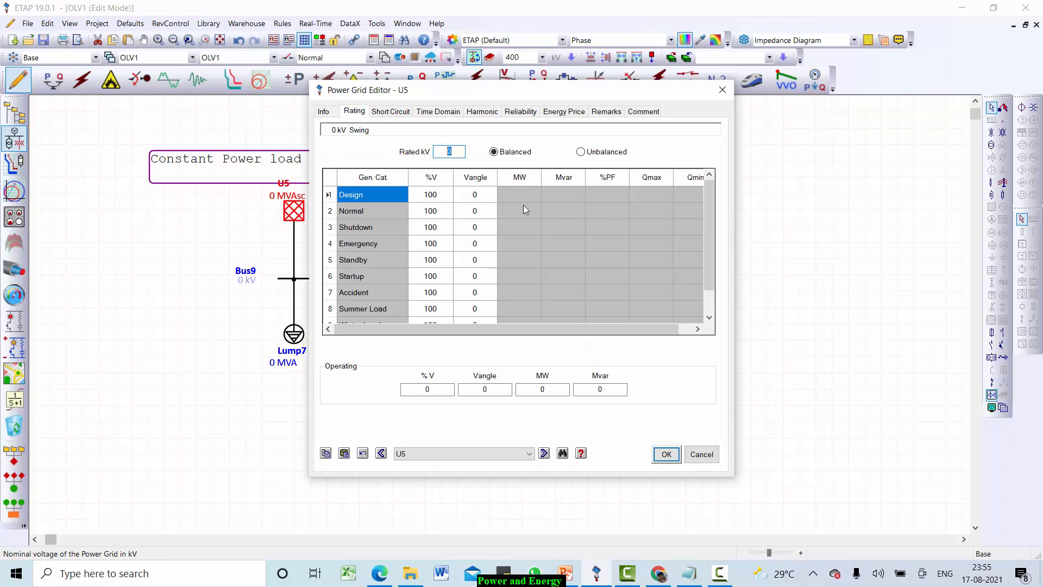
text(11)
click(668, 456)
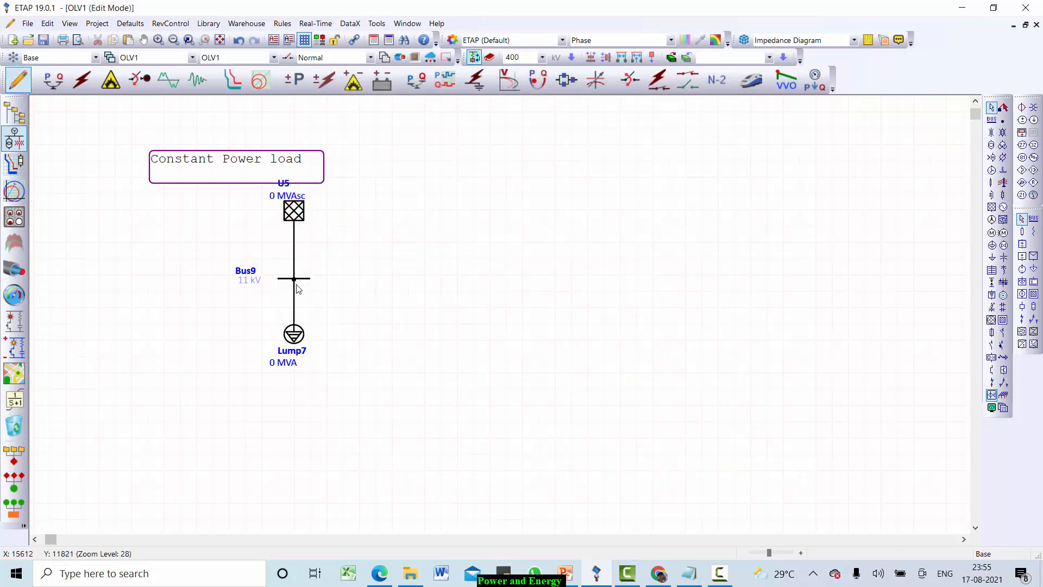
- Set the lumped load's type to 100% constant kVA and 0% constant Z
double_click(294, 335)
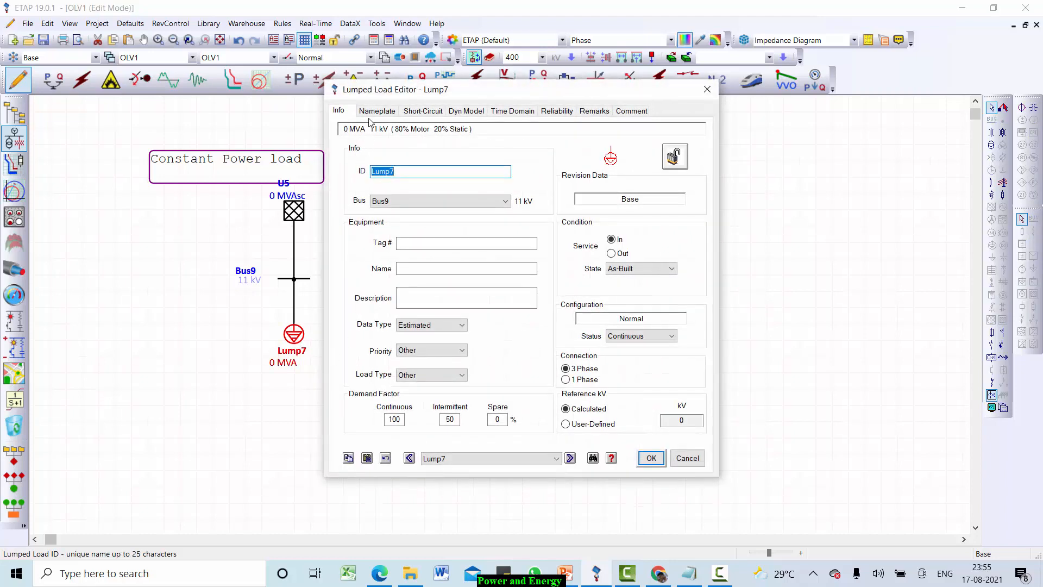
click(375, 112)
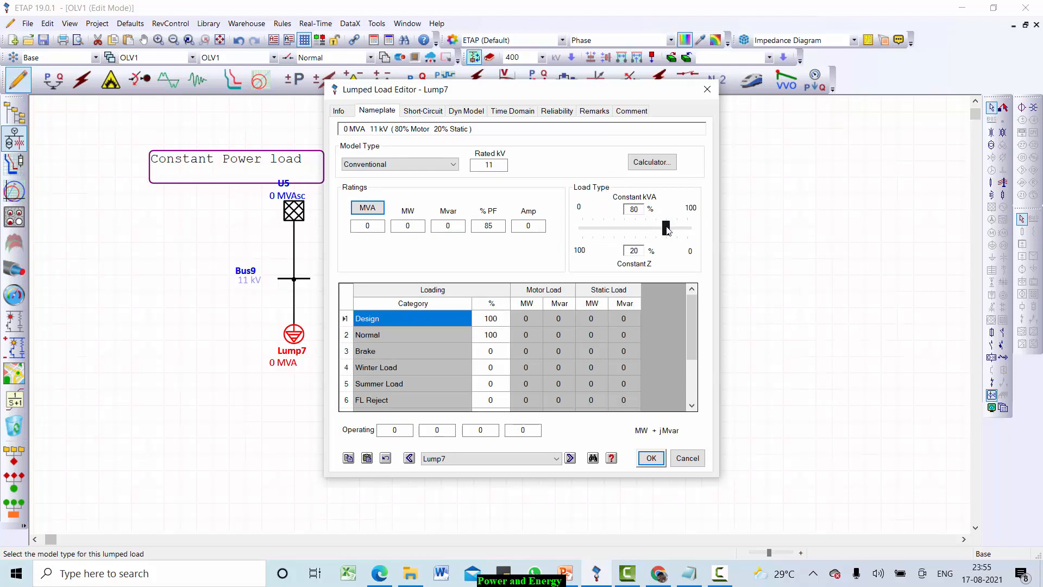
drag(666, 228, 690, 229)
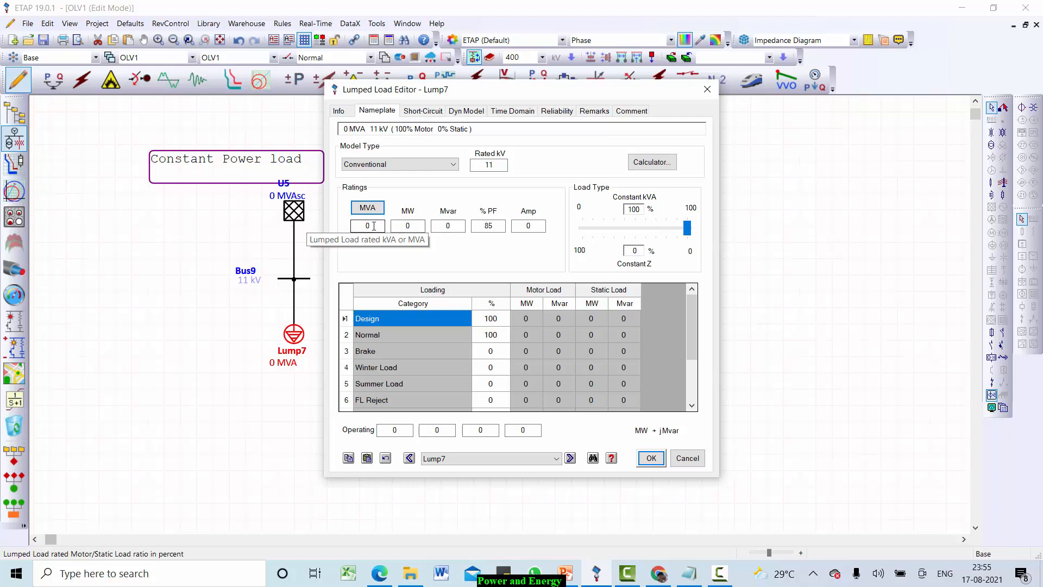
- Switch the lumped load's ratings to kVA units and rate it at 1 kW with 100% power factor
click(370, 209)
click(372, 212)
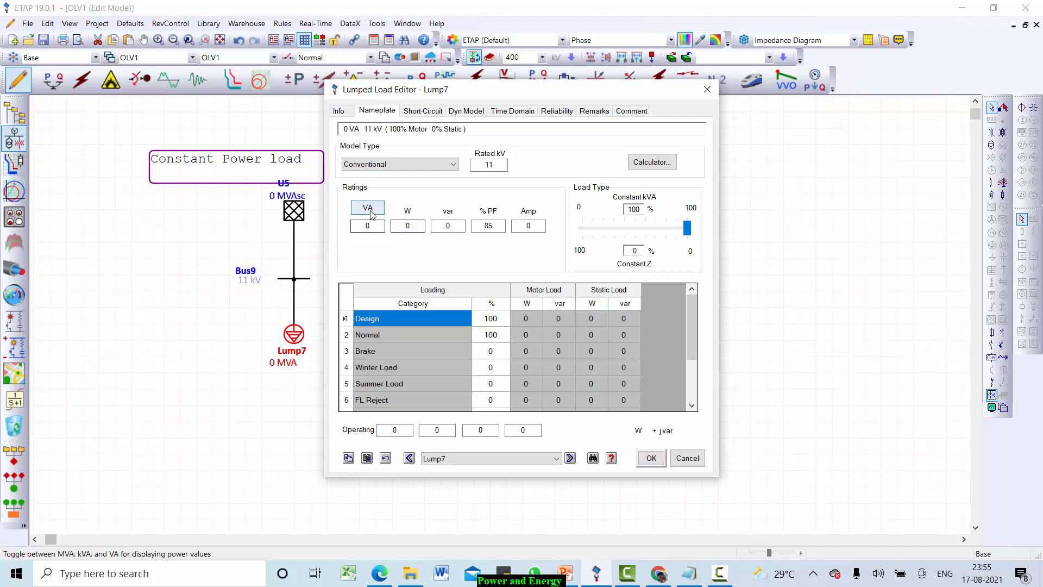
click(371, 212)
click(400, 226)
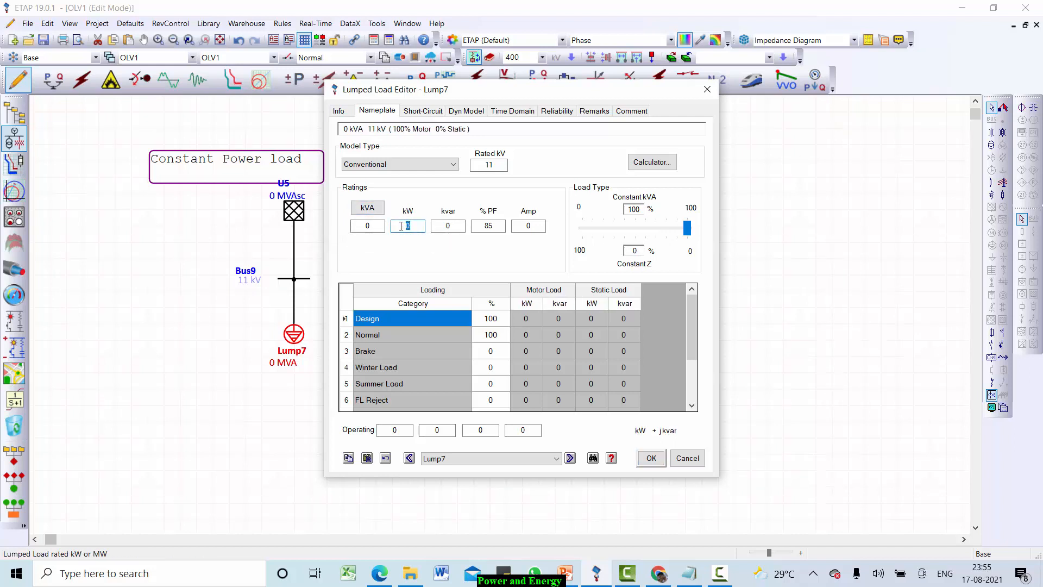
text(1)
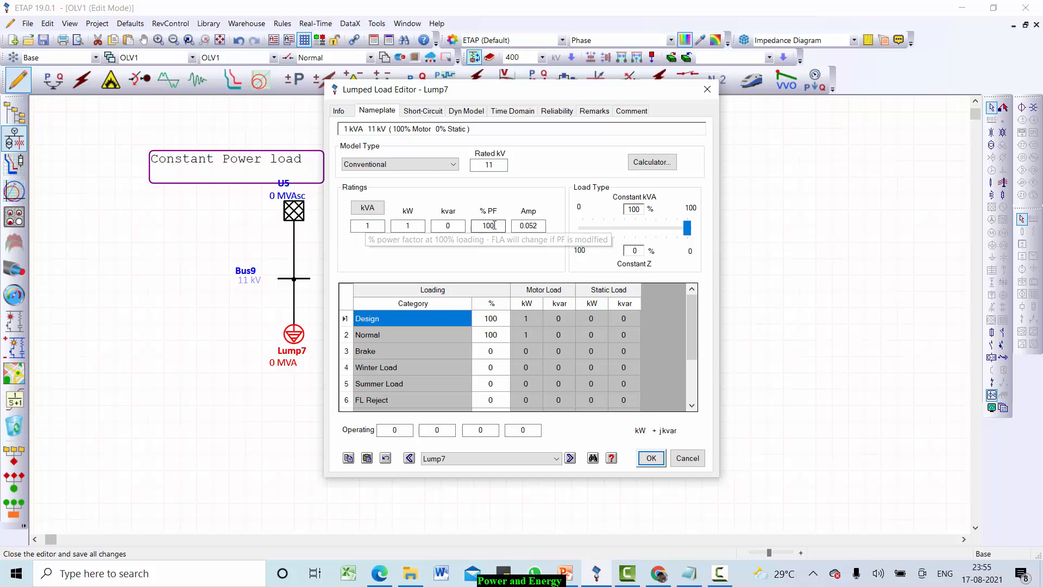
click(649, 458)
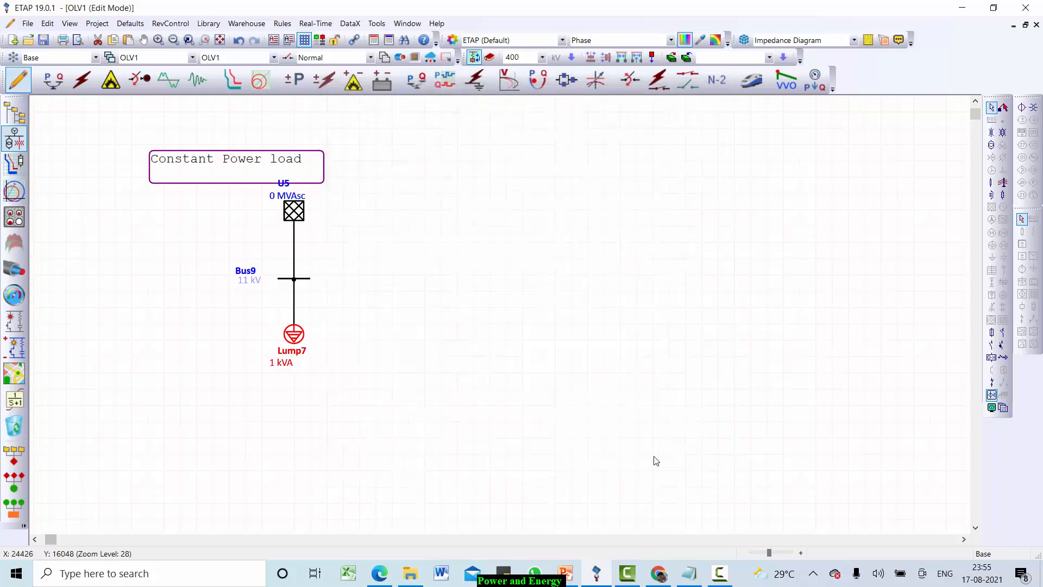
- Run a load flow calculation and move the bus voltage result clear of the power flow results
click(54, 87)
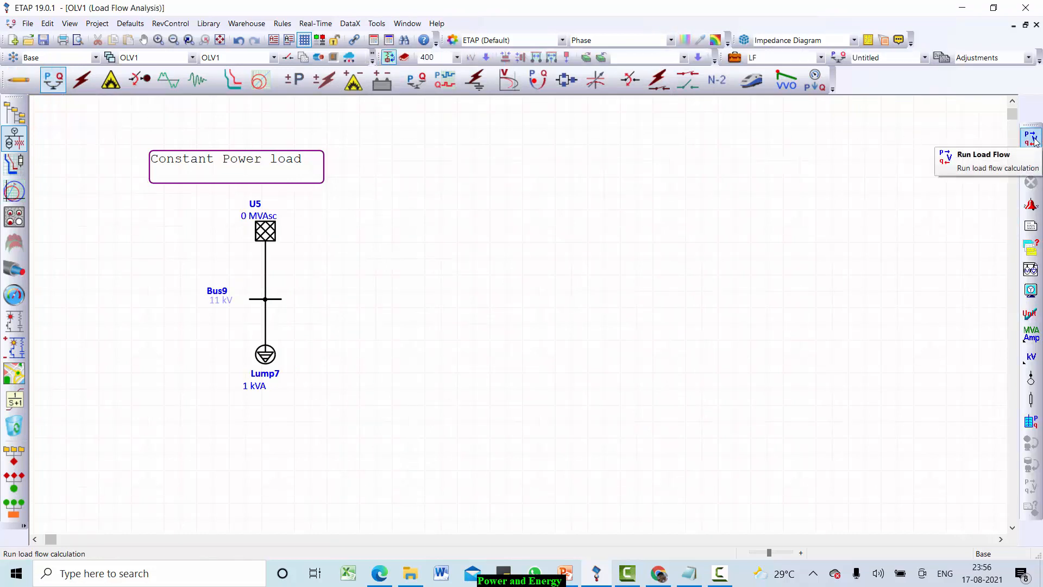
click(1032, 139)
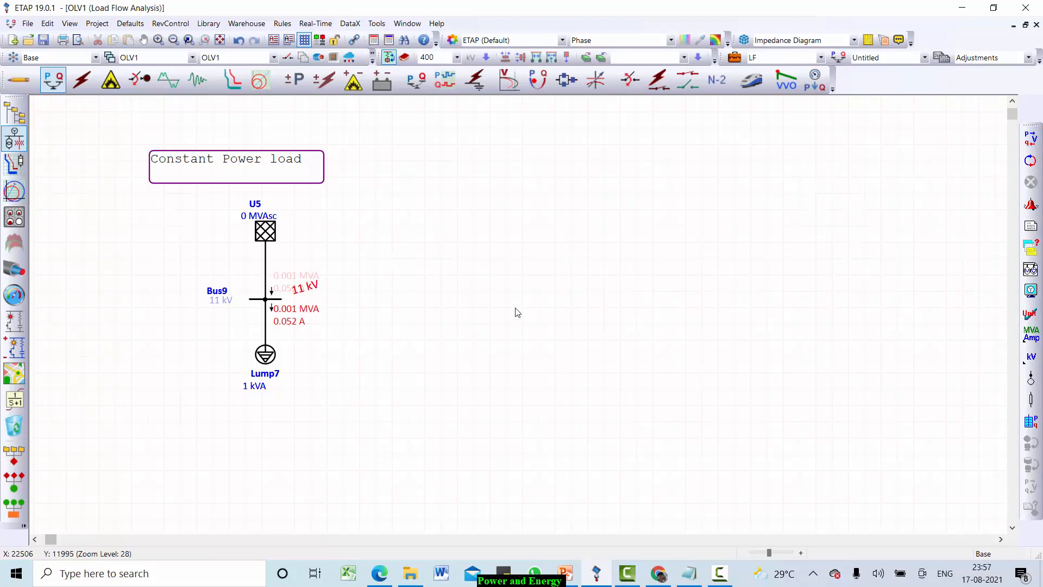
drag(297, 288, 348, 290)
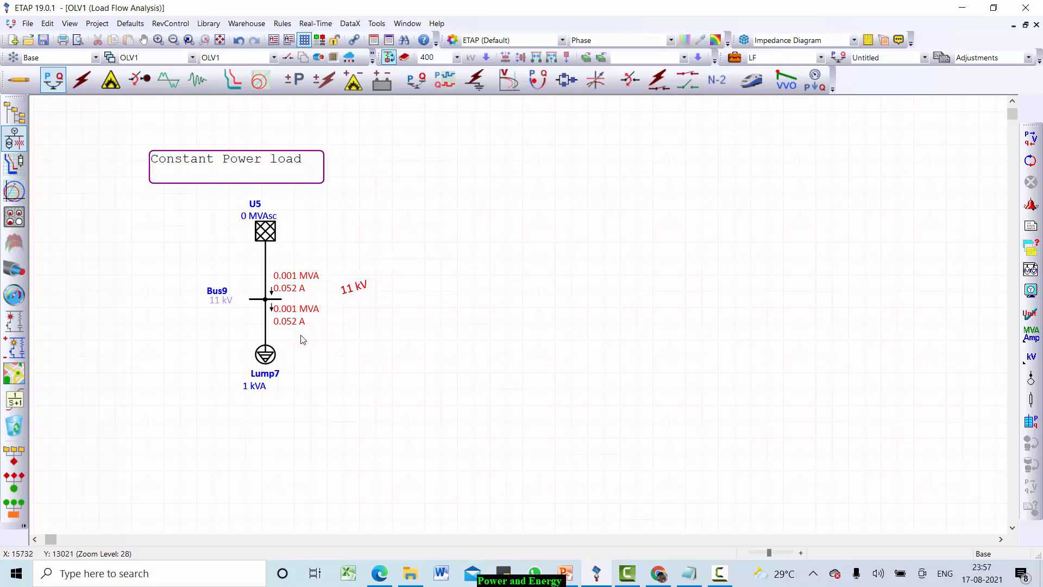
- Display the power flow results as active power in kW and move the voltage result back near the bus
click(1031, 338)
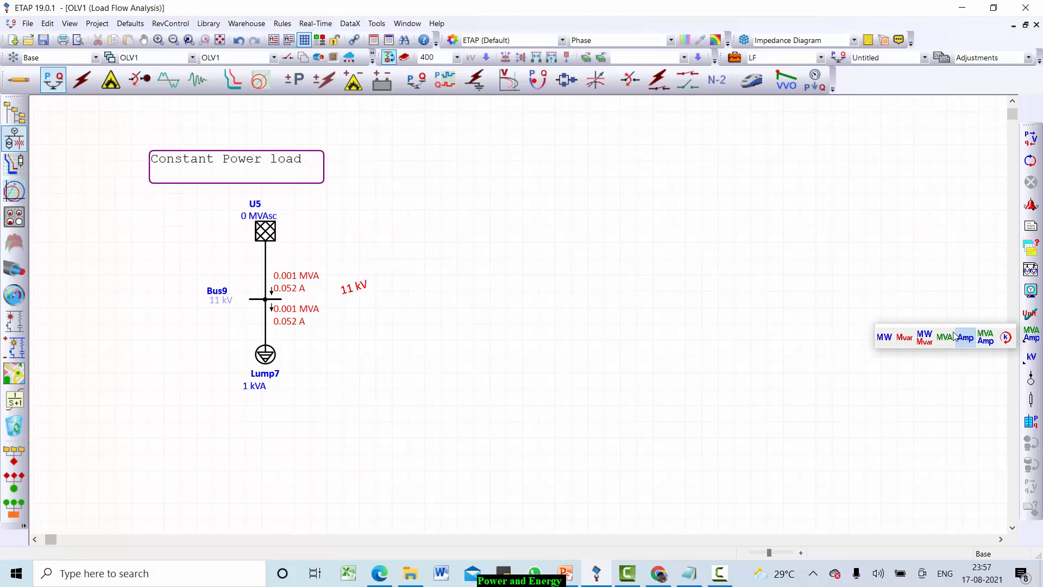
click(924, 337)
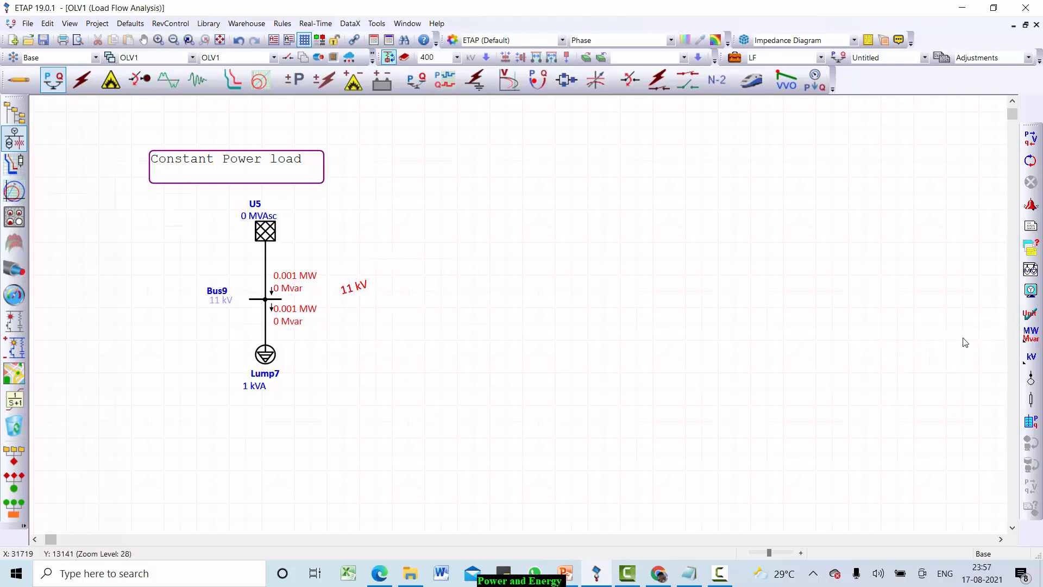
click(1029, 338)
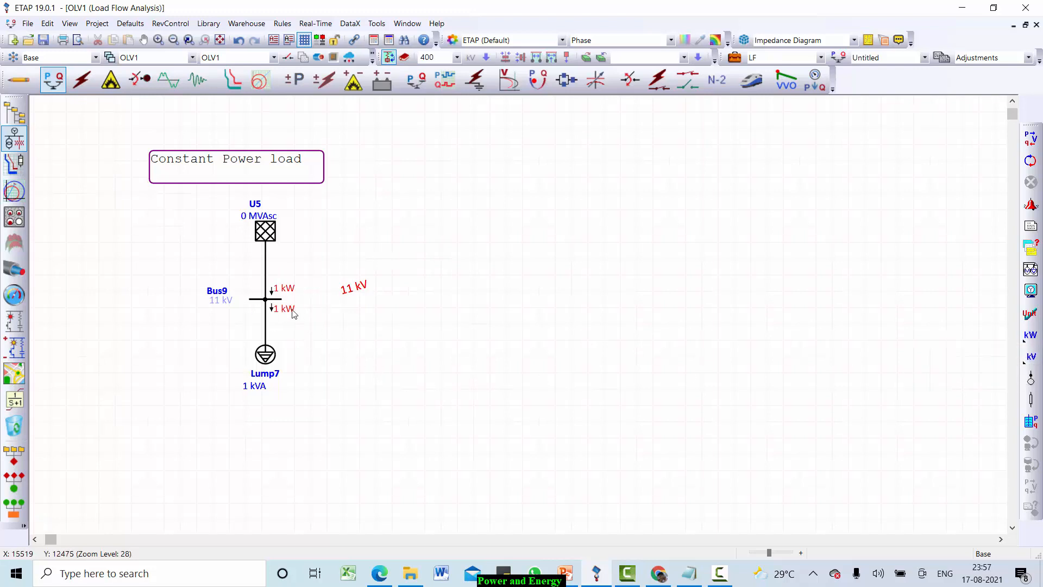
drag(355, 289, 316, 298)
- Change the diagram's label text to "Constant Power load with 1 PU (11 kV)"
click(267, 163)
double_click(267, 163)
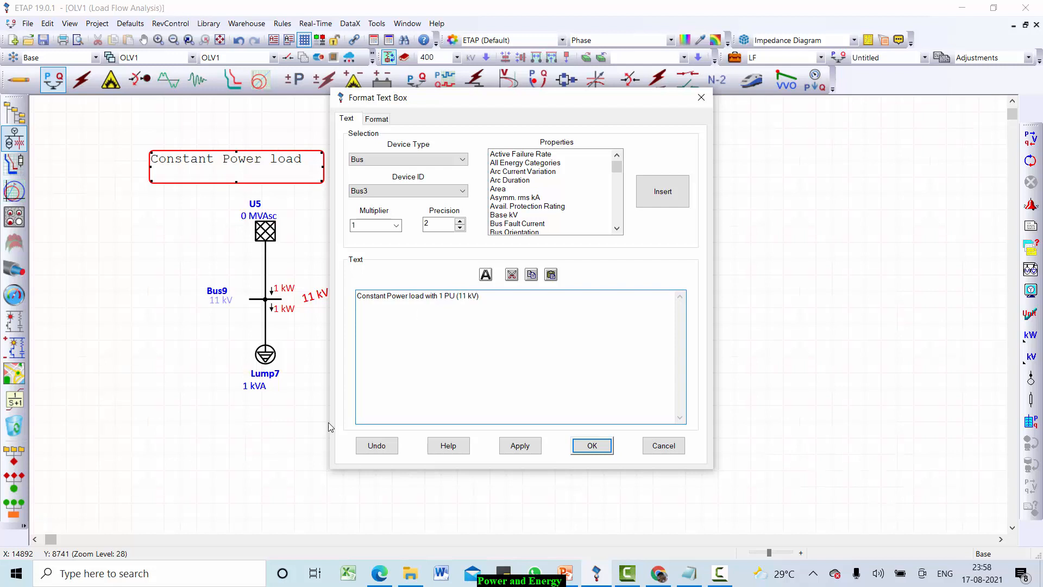
click(591, 445)
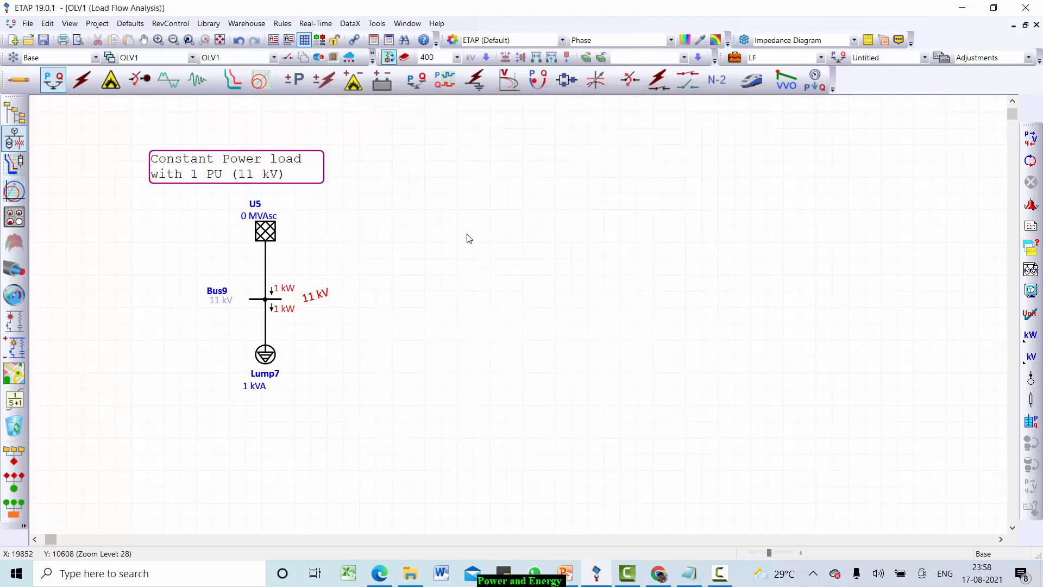
- In edit mode, duplicate the whole circuit with its label and place the copy to the right of the original
drag(122, 129, 382, 428)
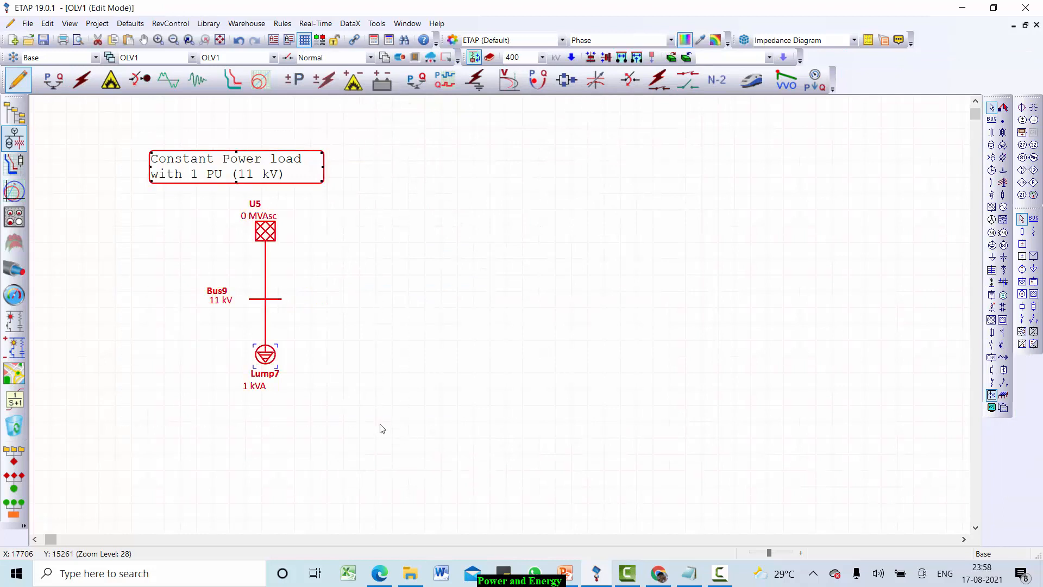
click(382, 428)
right_click(371, 278)
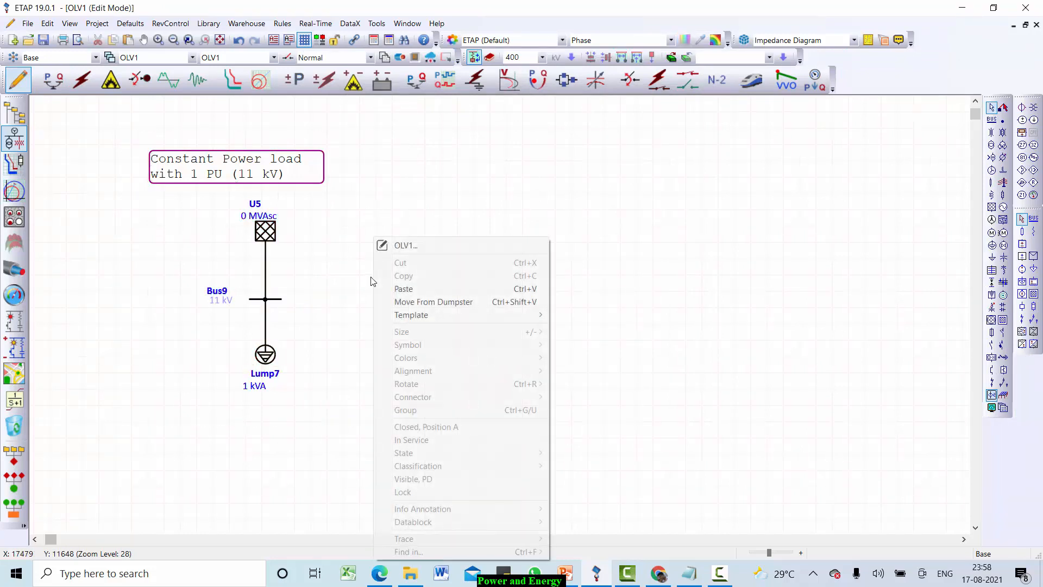
click(407, 298)
drag(391, 185, 481, 166)
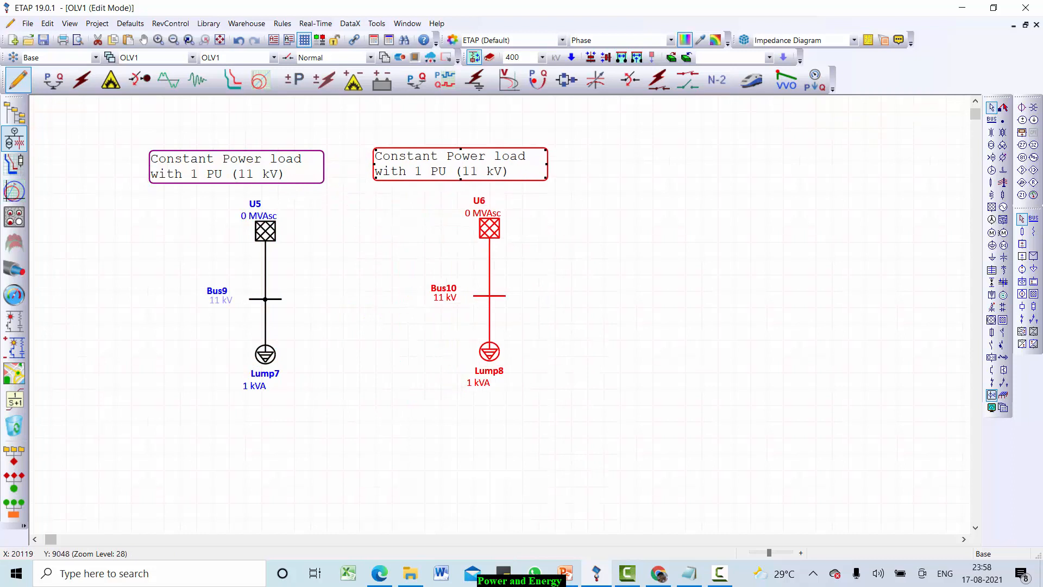
- Change the copied label's text to "Constant Power load with 0.9 PU (9.9 kV)"
double_click(484, 164)
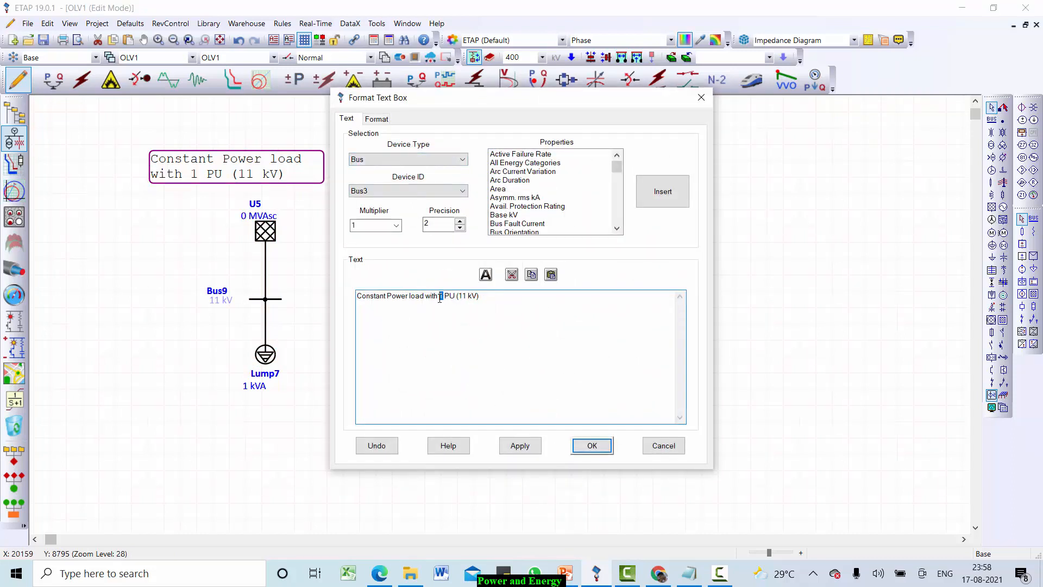
text(0.9)
double_click(471, 295)
click(471, 295)
key(BackSpace)
key(BackSpace)
text(9)
click(592, 445)
click(571, 233)
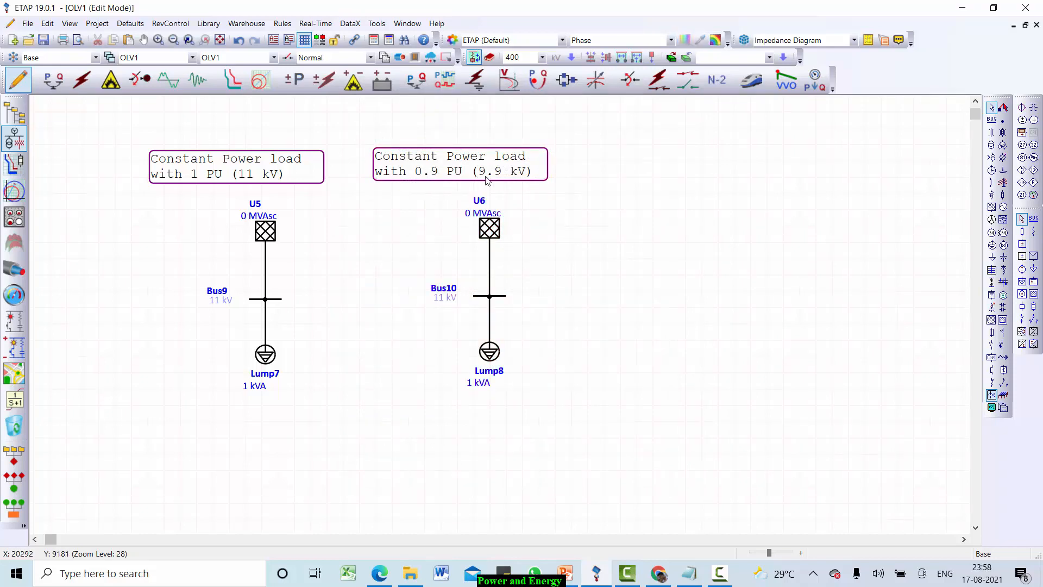
- Set the rated voltage of the copied circuit's power grid to 9.9 kV and run the load flow analysis
double_click(488, 228)
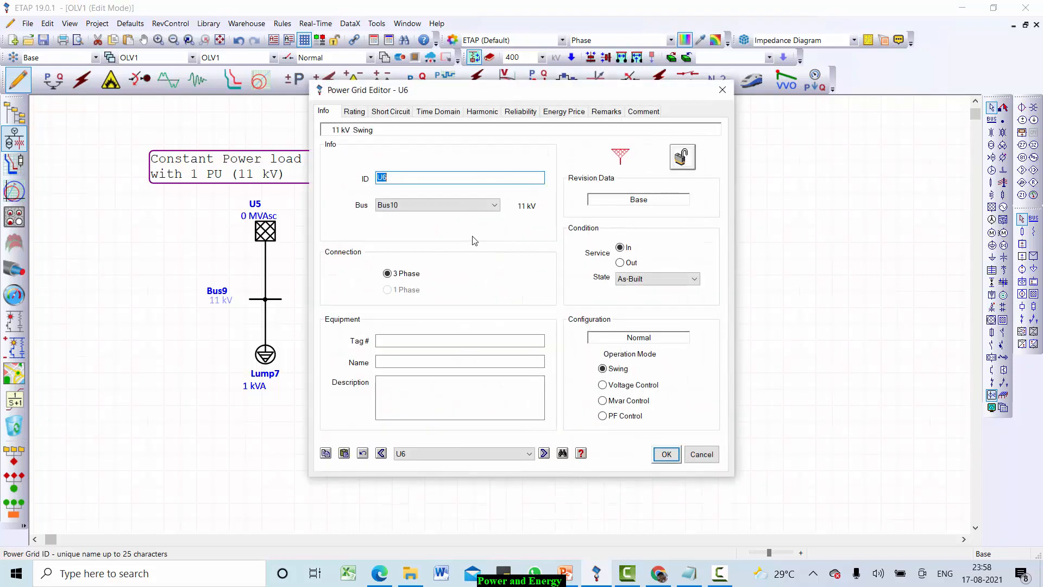
click(361, 112)
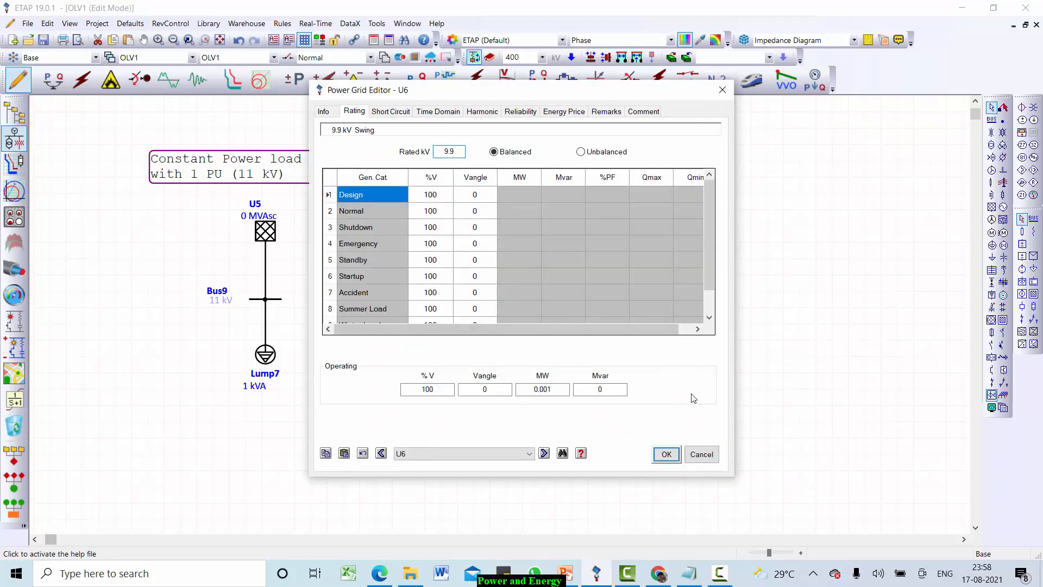
click(666, 454)
click(656, 372)
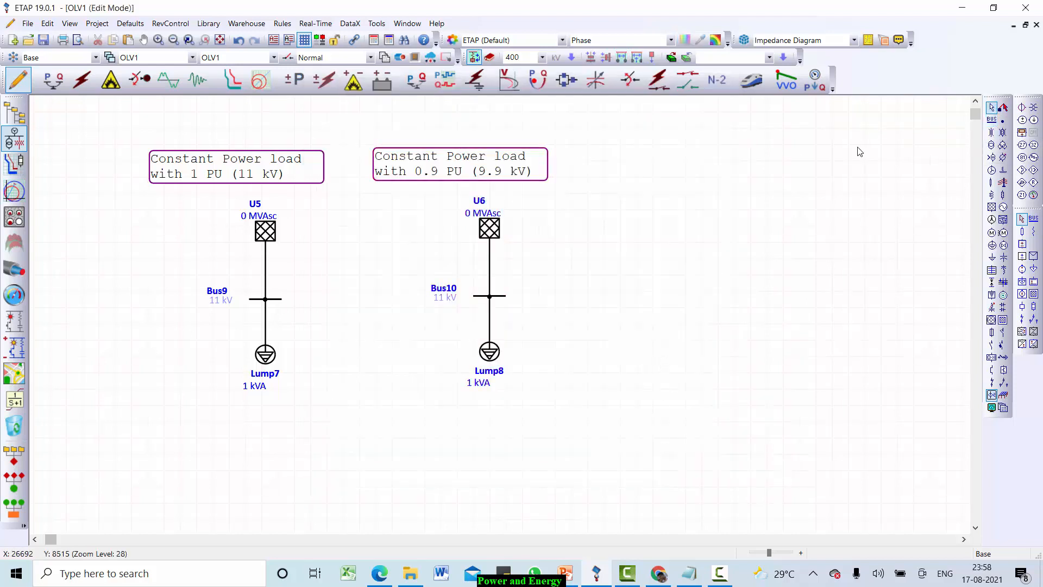
click(60, 89)
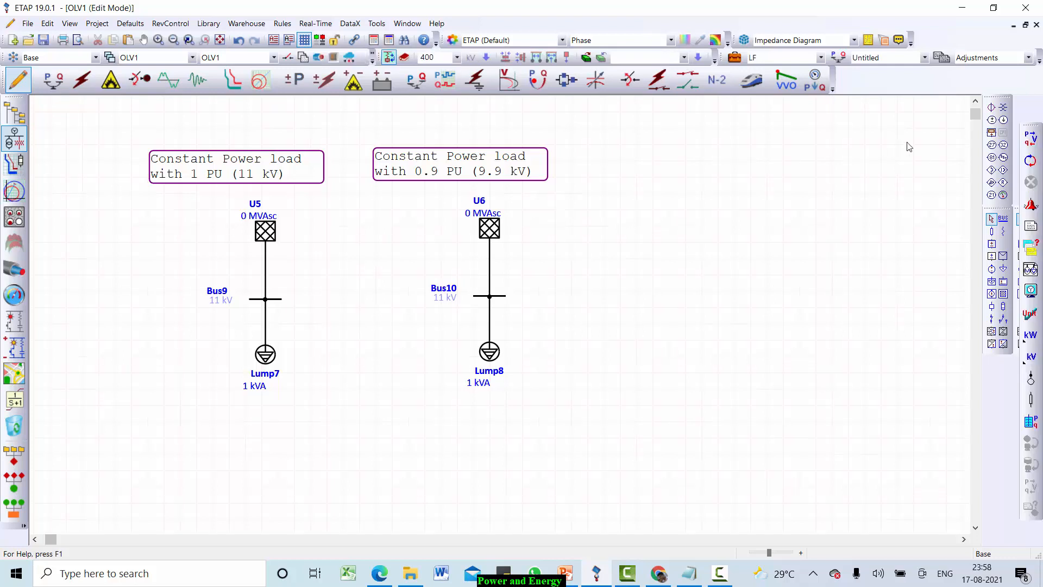
click(1035, 143)
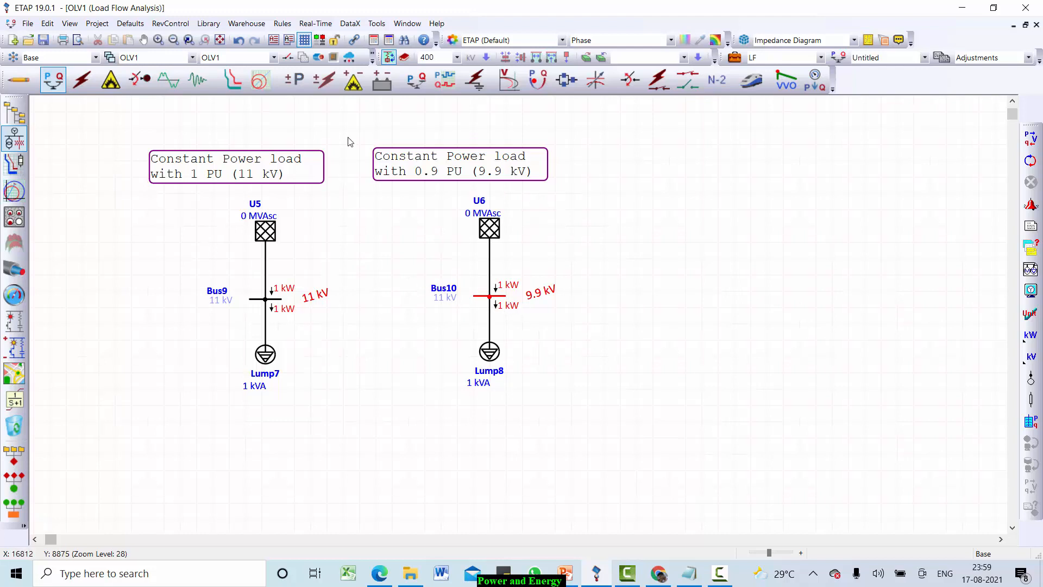
- Add a wide text box below the circuits reading "Load continue to draw the same power irrespective of voltage level since constan power load"
click(274, 40)
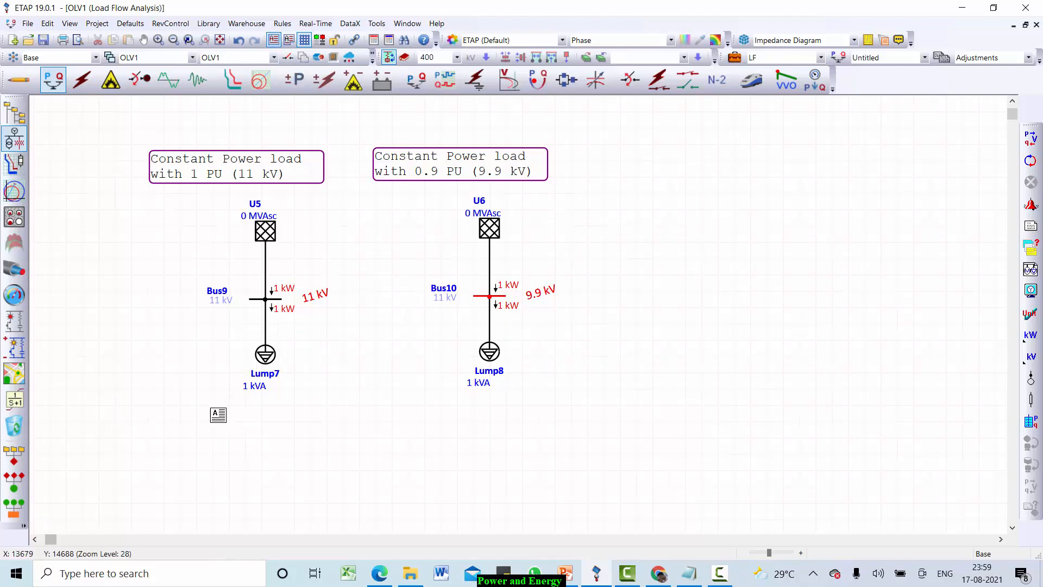
click(187, 414)
double_click(216, 444)
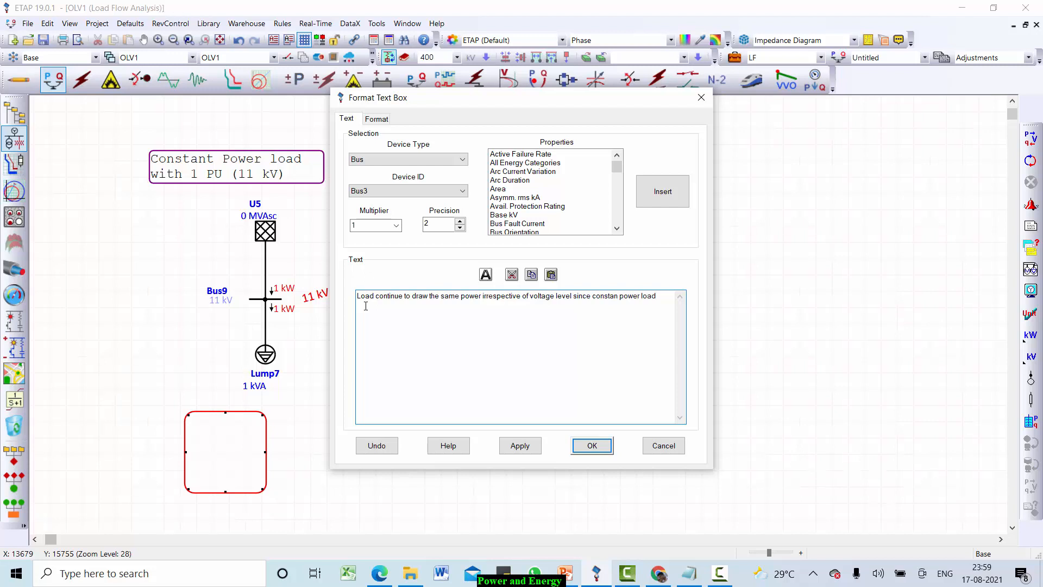
click(577, 452)
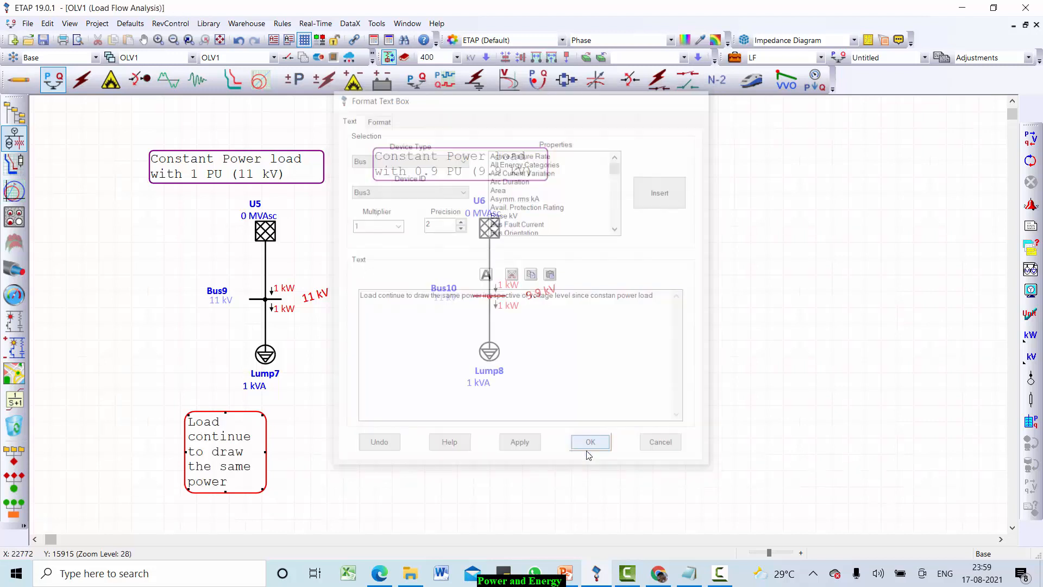
click(268, 457)
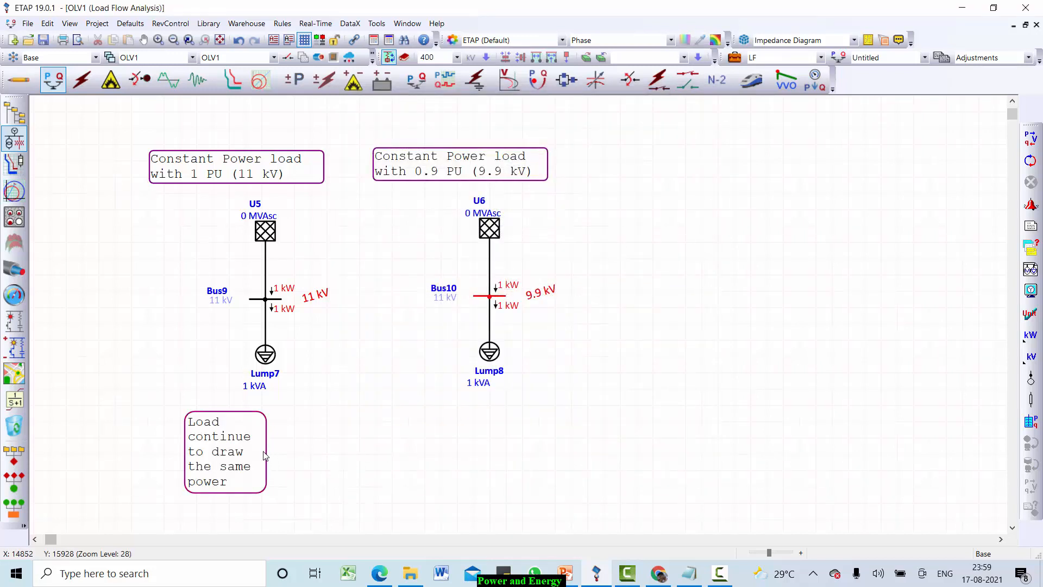
click(267, 457)
drag(265, 452, 526, 451)
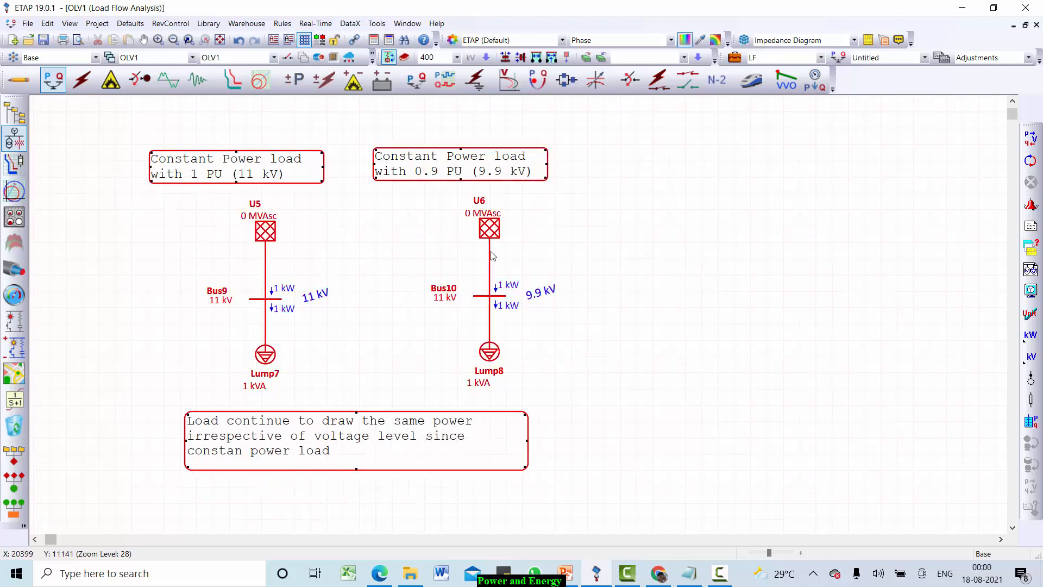
- Shift both circuits with their labels and note toward the left side of the diagram and return to edit mode
drag(490, 255, 388, 259)
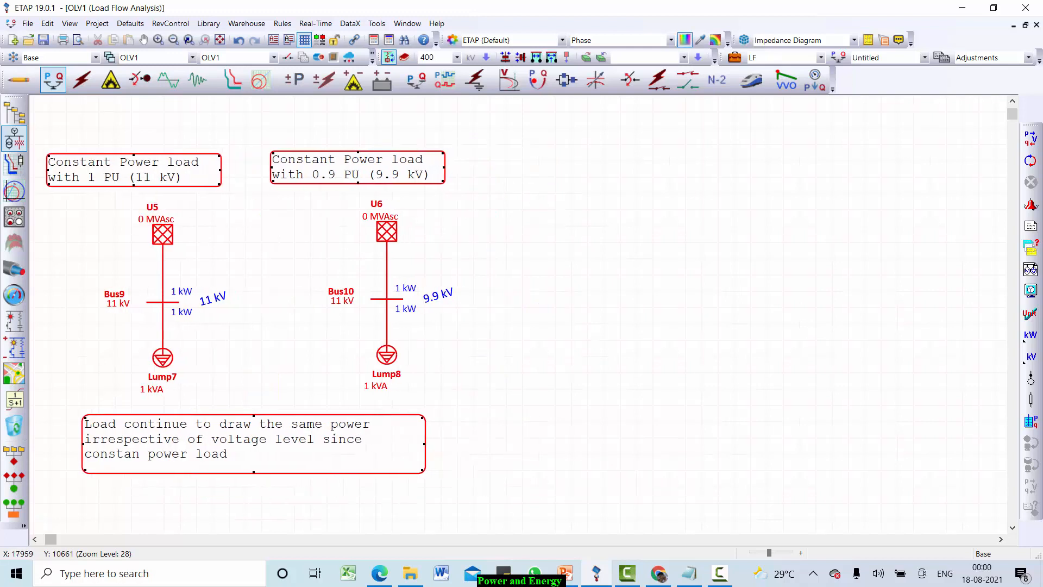
click(547, 275)
click(18, 79)
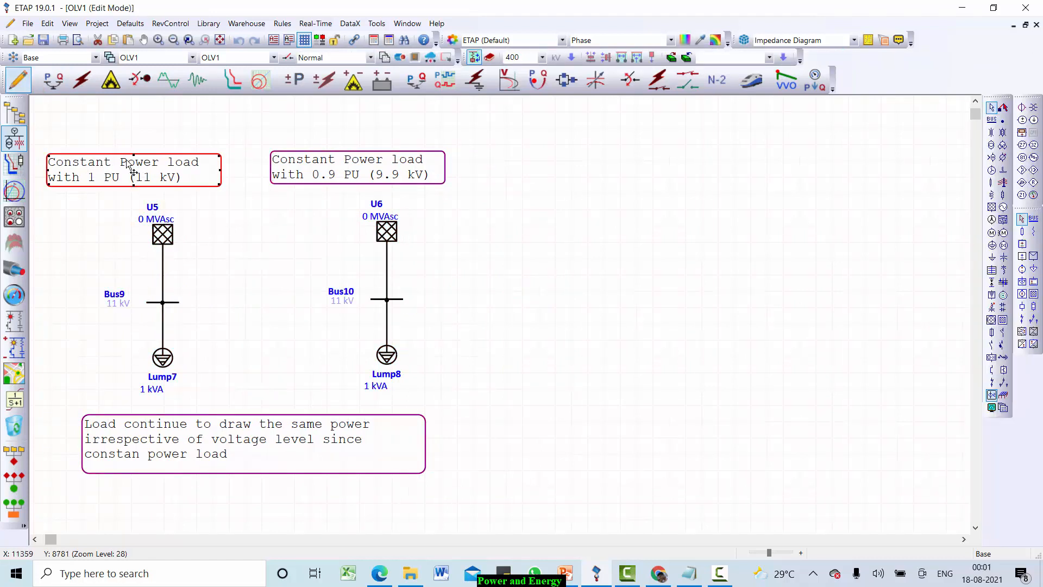
- Duplicate the 1 PU label to the right of the circuits and change its text to "Constant impedance load with 1 PU (11 kV)"
click(141, 146)
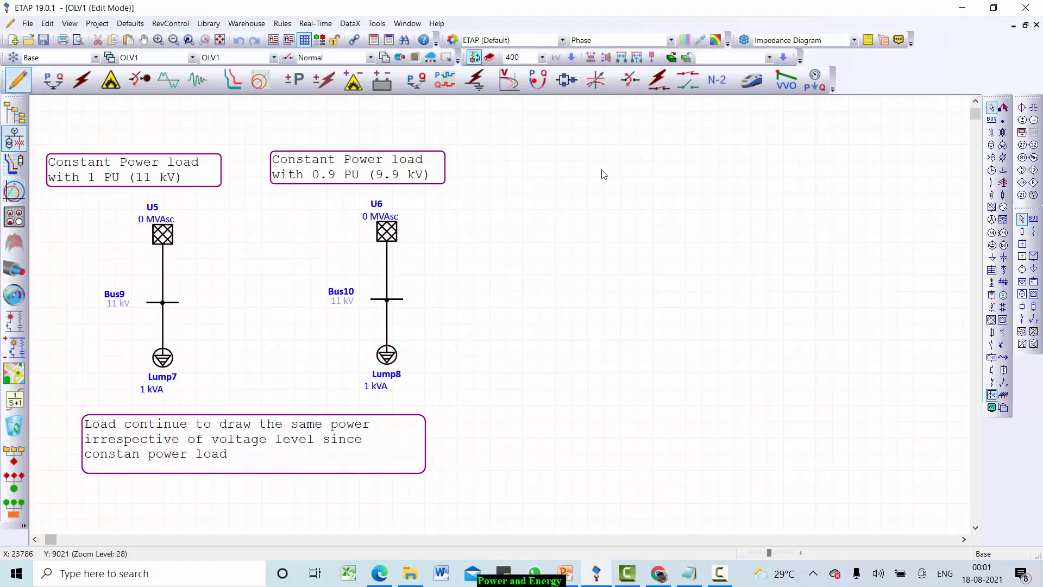
key(ctrl+v)
double_click(588, 175)
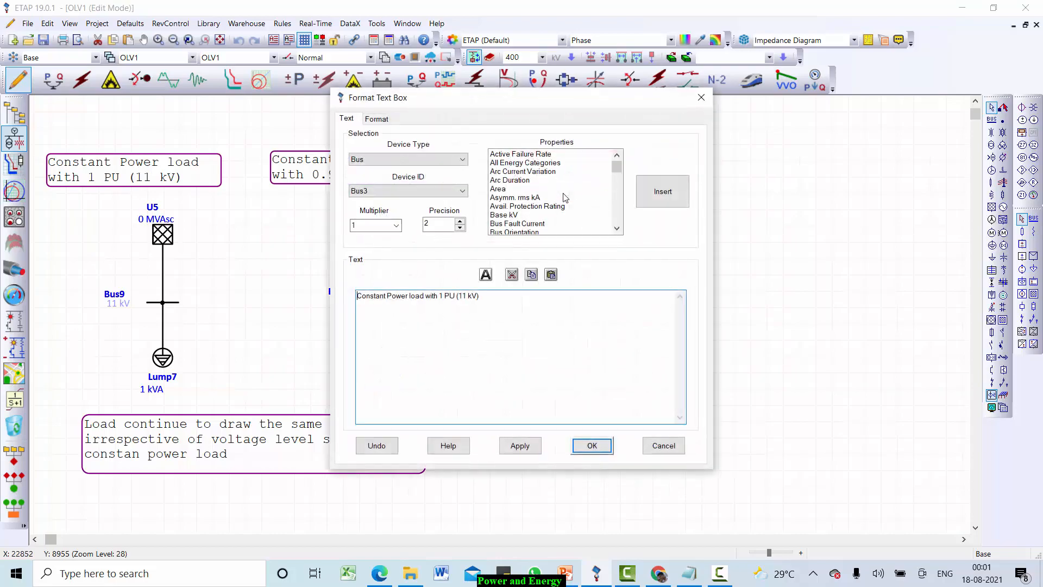
double_click(389, 295)
key(BackSpace)
text(impedance)
key(Return)
- Copy the 1 PU constant power circuit and place the copy below the constant impedance label
drag(87, 210, 201, 392)
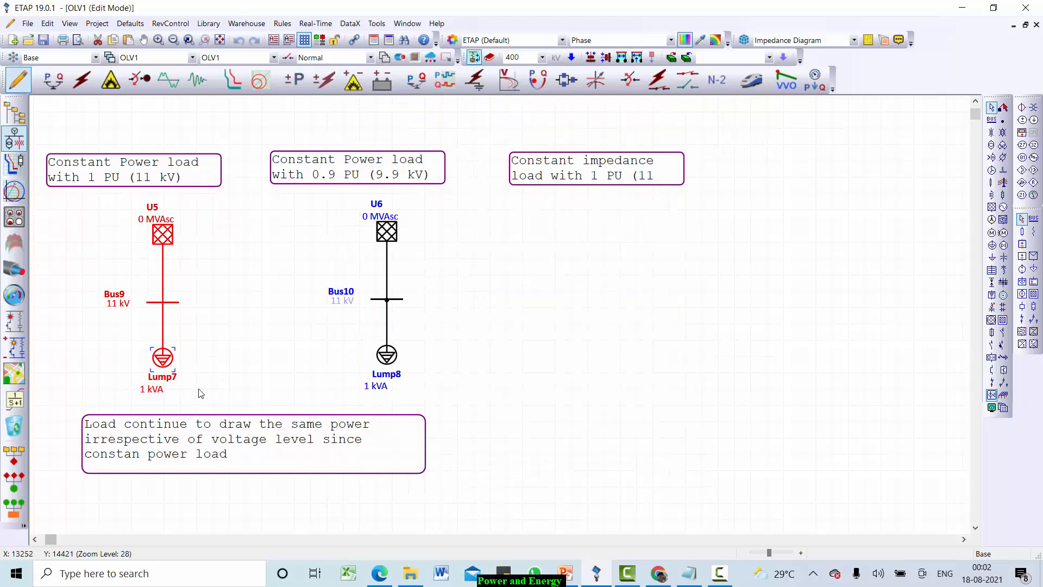
click(423, 313)
key(ctrl+v)
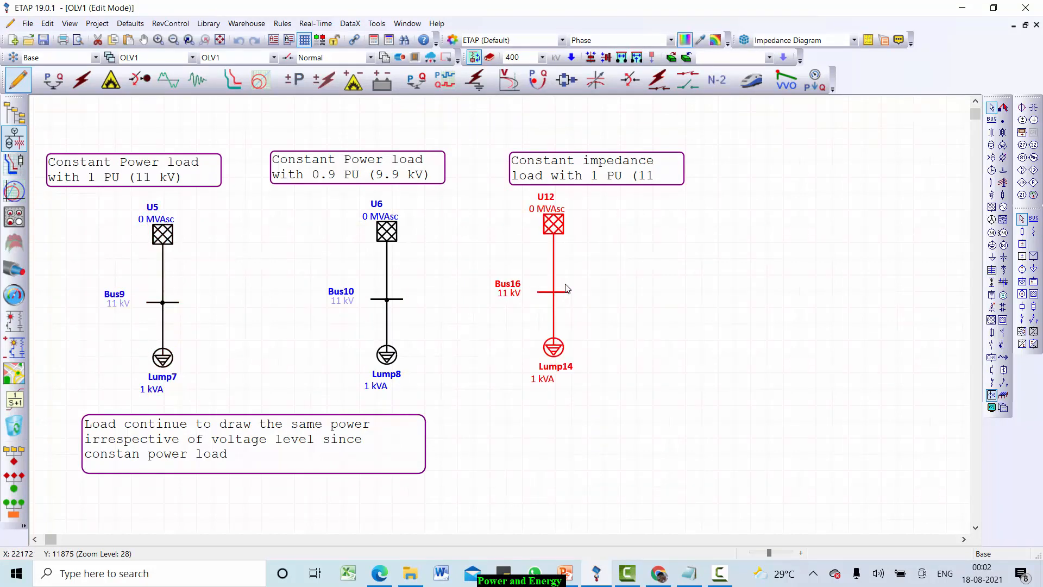
- Move the 0.9 PU constant power circuit and the constant impedance circuit, with their labels, leftward to close the gaps between circuits
click(626, 171)
drag(625, 171, 575, 170)
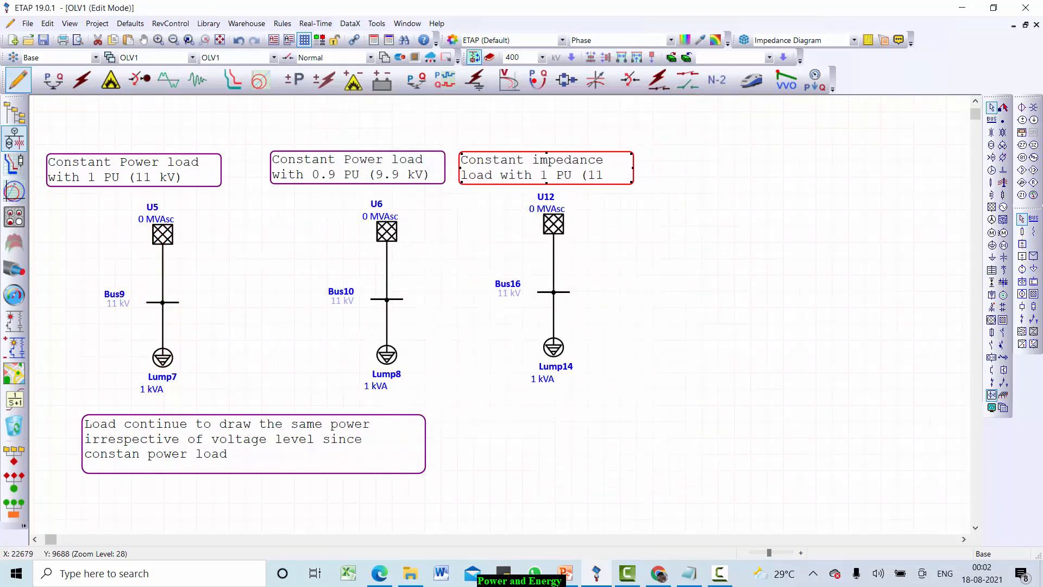
drag(489, 194, 590, 387)
drag(553, 223, 506, 223)
drag(258, 139, 450, 396)
drag(351, 170, 315, 174)
drag(500, 172, 478, 172)
drag(441, 192, 544, 387)
drag(503, 223, 490, 223)
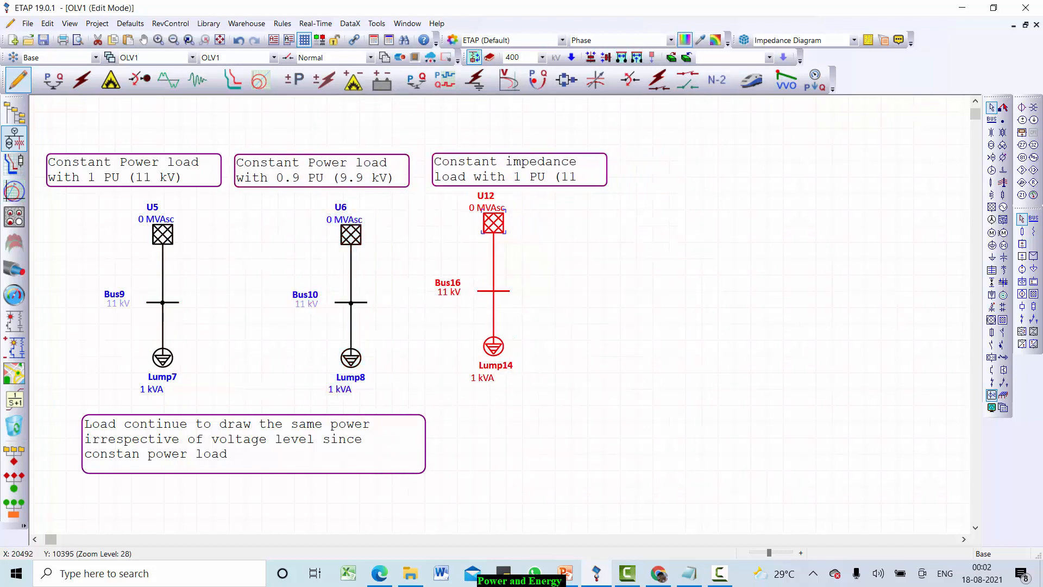
- Resize the constant impedance label box to be taller and narrower so its whole text fits above the circuit
click(584, 176)
drag(605, 184, 616, 184)
drag(525, 154, 525, 124)
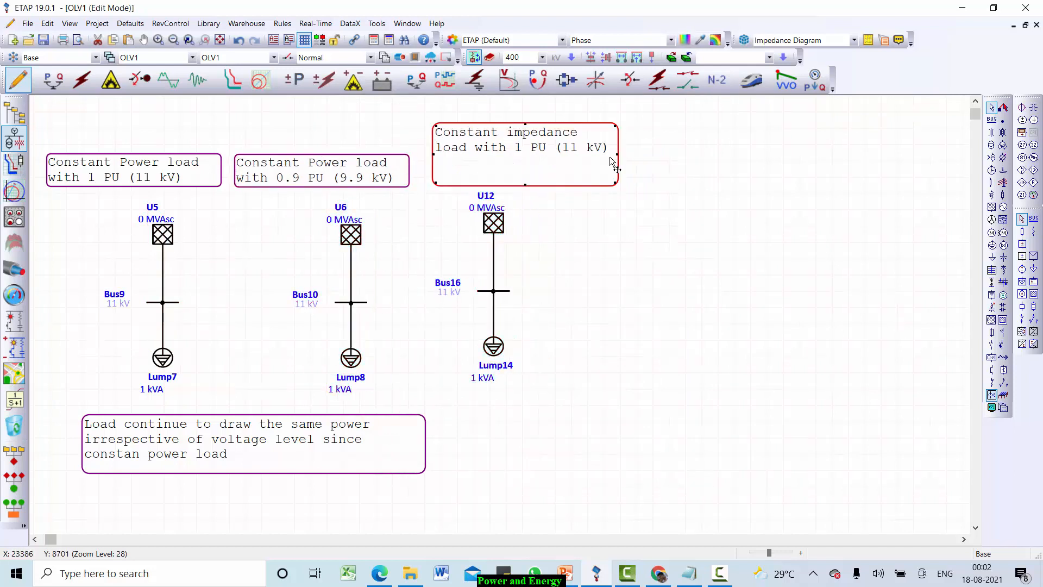
drag(617, 154, 564, 154)
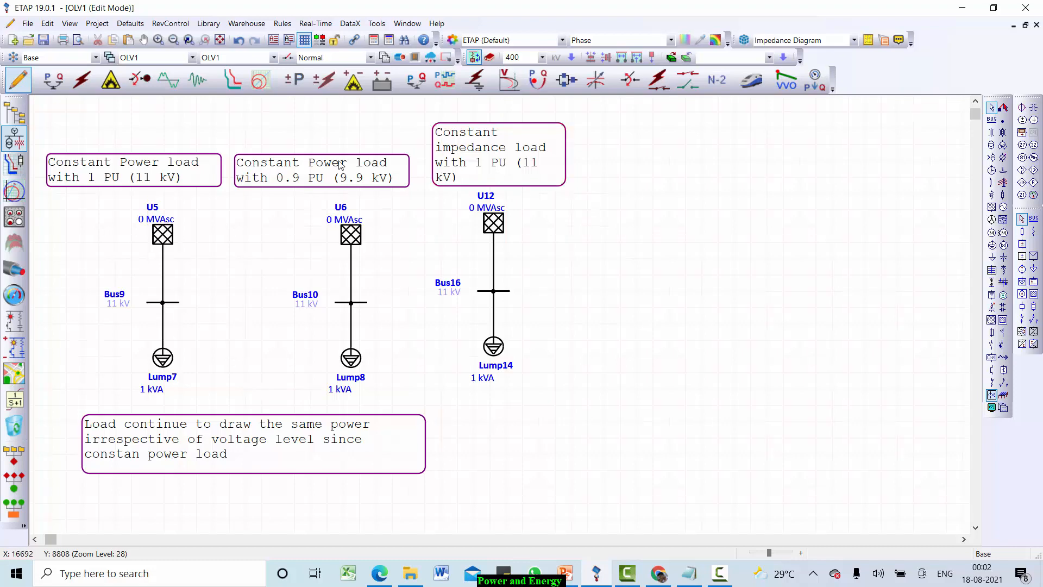
- Set the constant impedance circuit's lumped load to 0% constant kVA and 100% constant Z, and run the load flow analysis
double_click(501, 363)
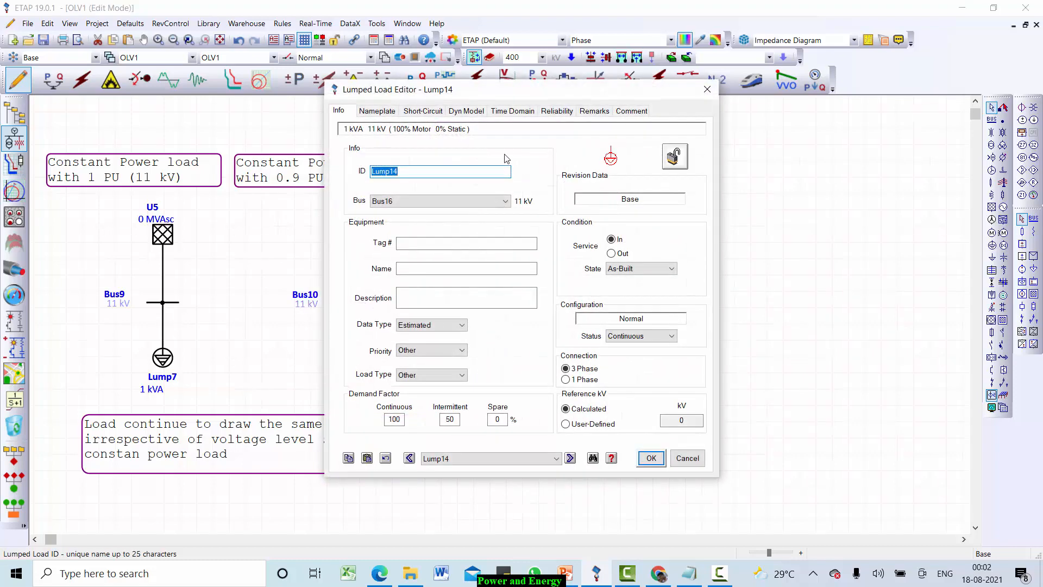
click(379, 112)
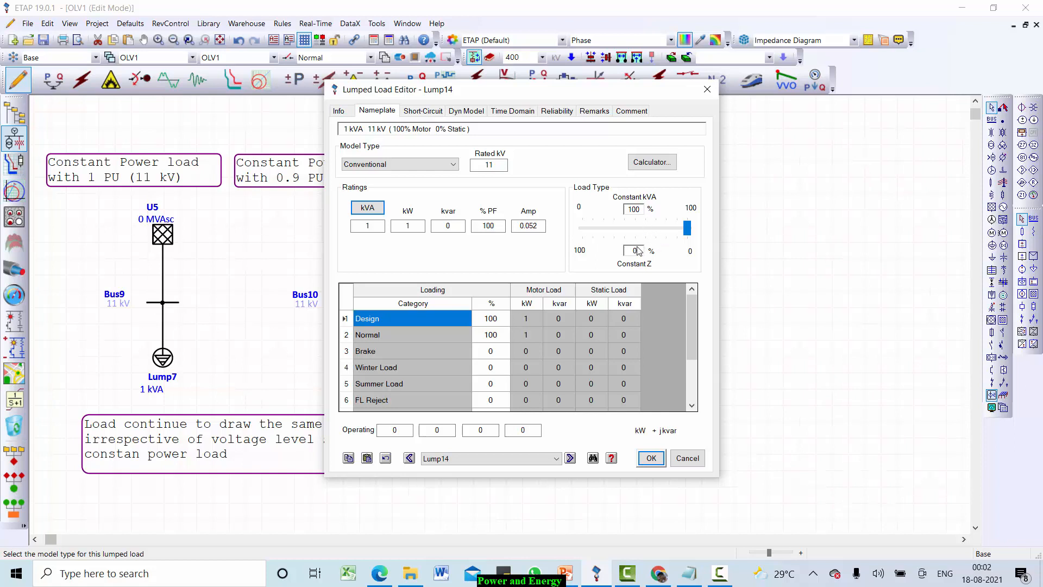
drag(677, 234, 579, 234)
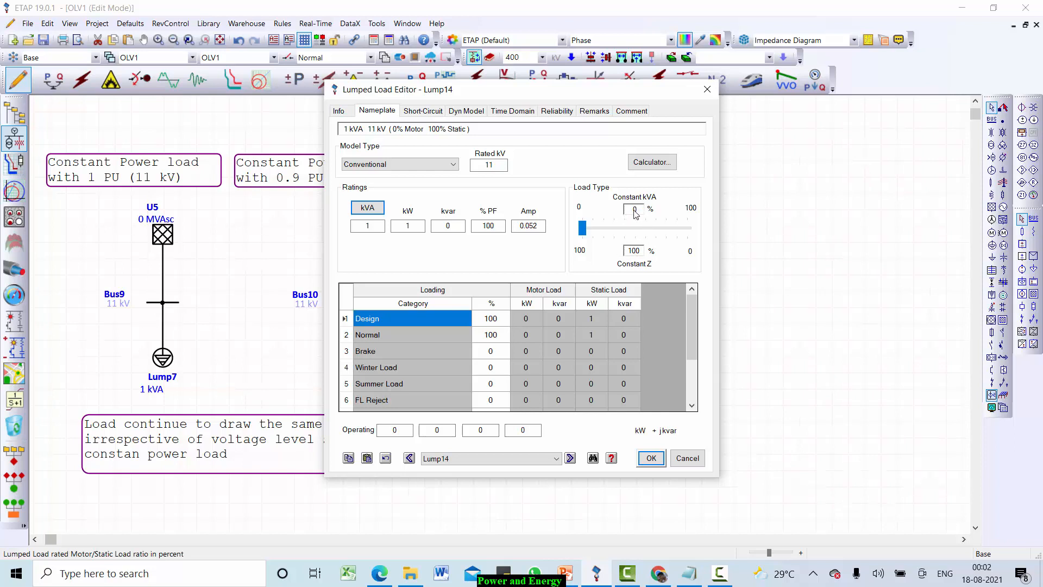
click(651, 459)
click(52, 87)
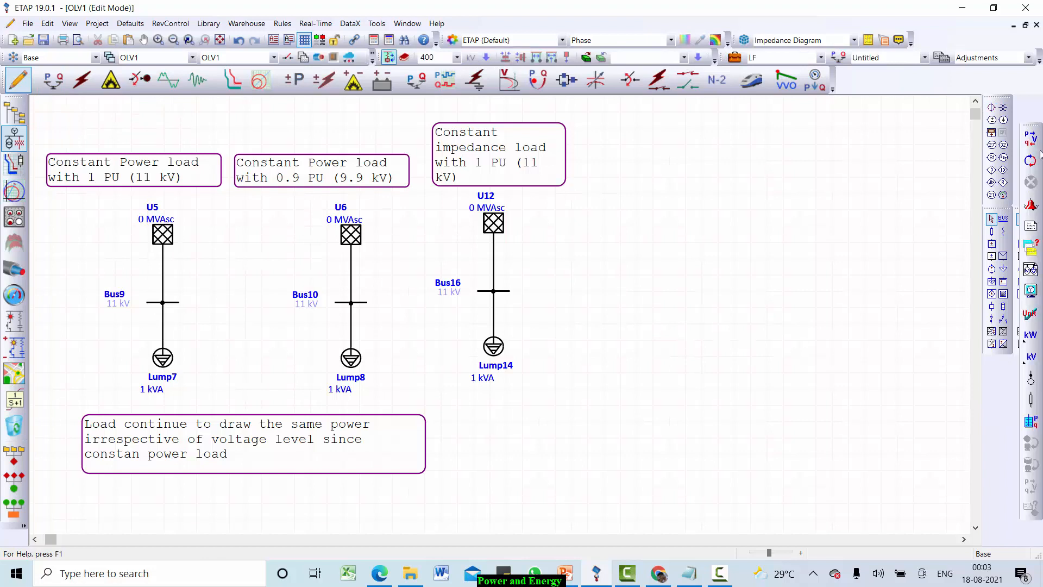
click(1034, 140)
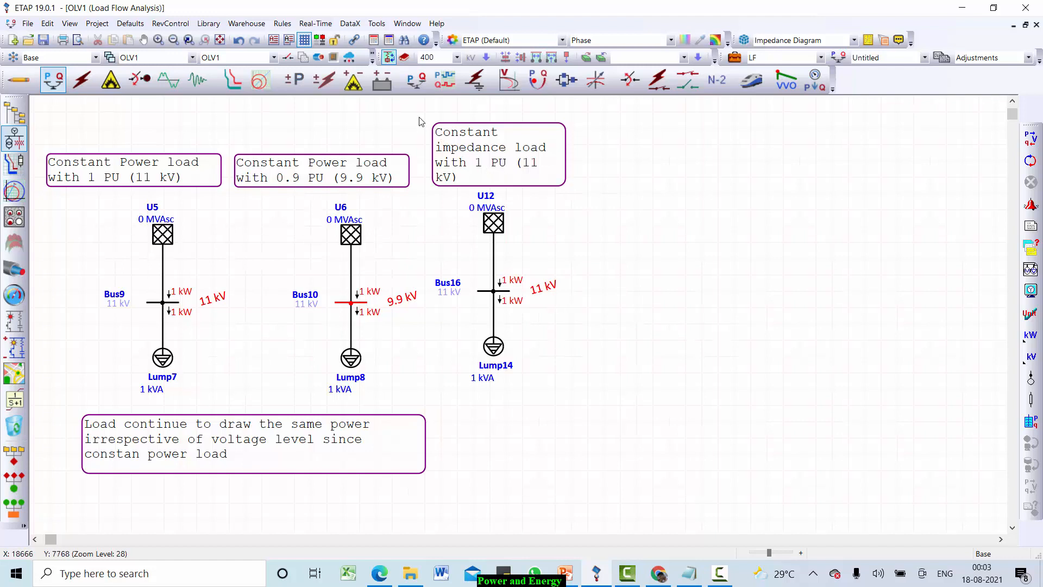
- In edit mode, duplicate the constant impedance circuit with its label and place the copy to the right of the original
click(16, 79)
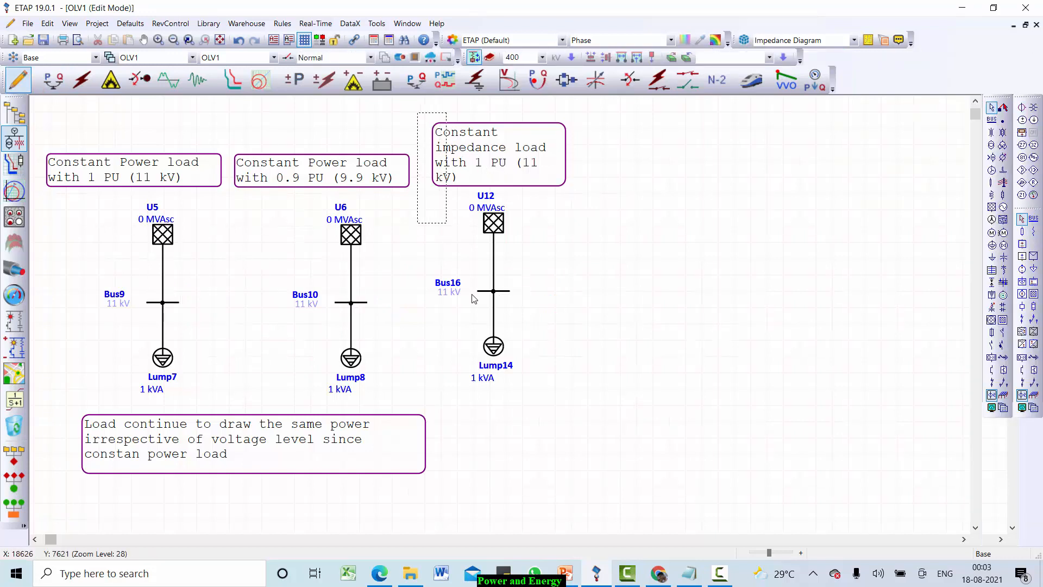
drag(603, 402, 602, 400)
click(618, 362)
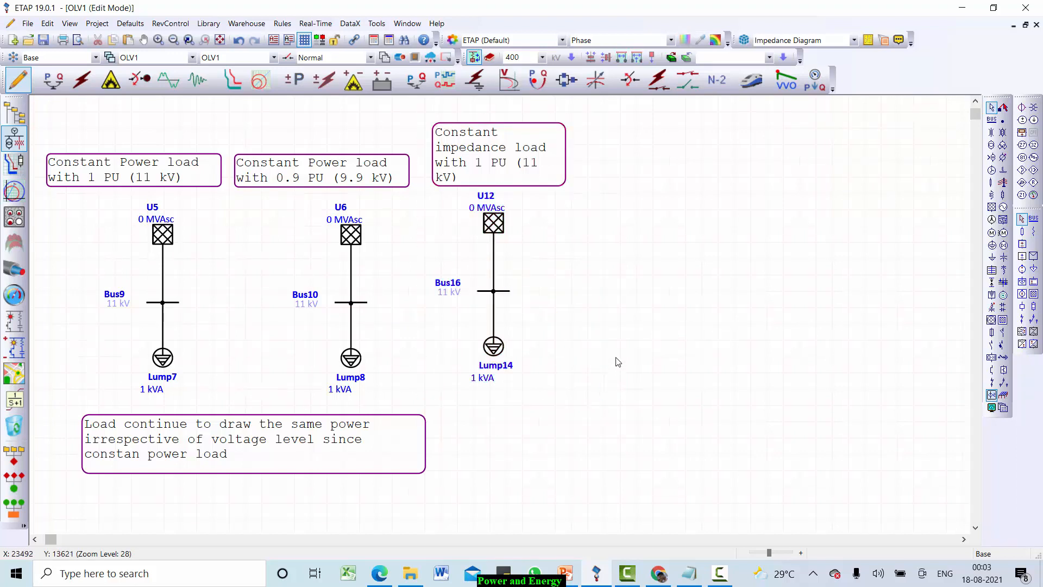
key(ctrl+v)
drag(624, 284, 662, 173)
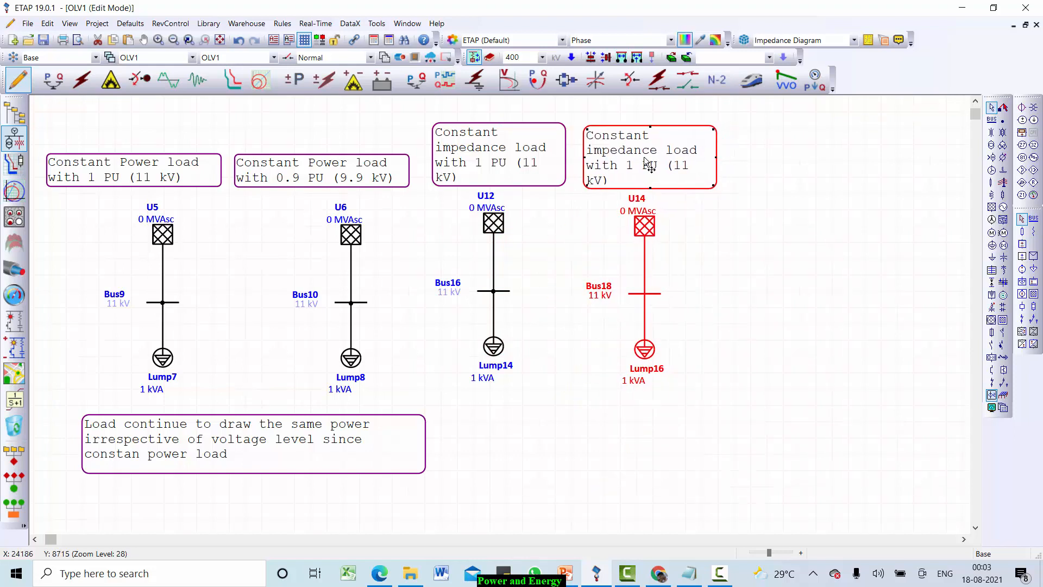
- Change the copied constant impedance label's text to "Constant impedance load with 0.9PU (9.9 kV)"
double_click(657, 173)
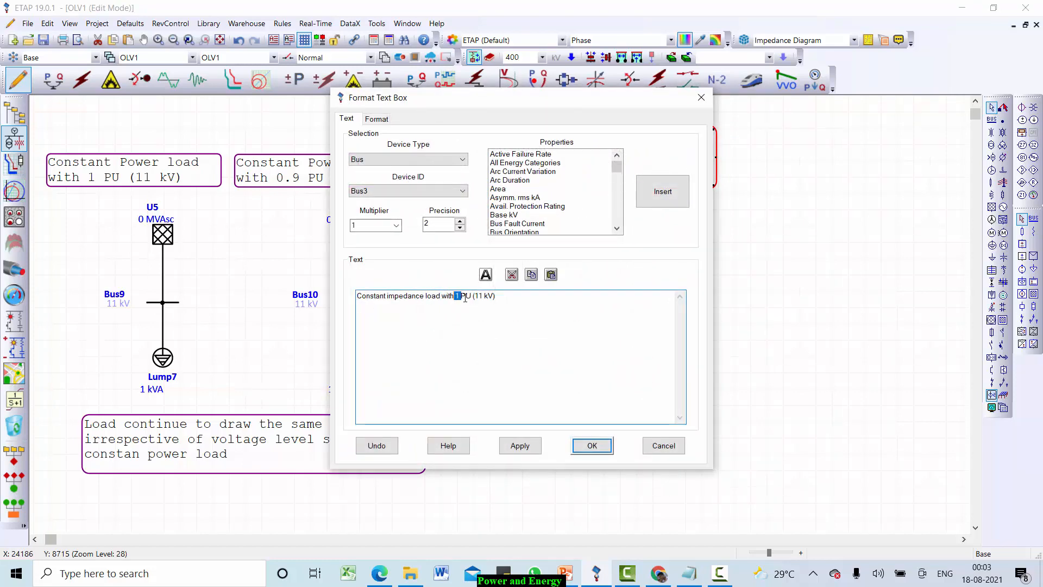
text(0.9)
double_click(481, 296)
text(9.9)
click(592, 445)
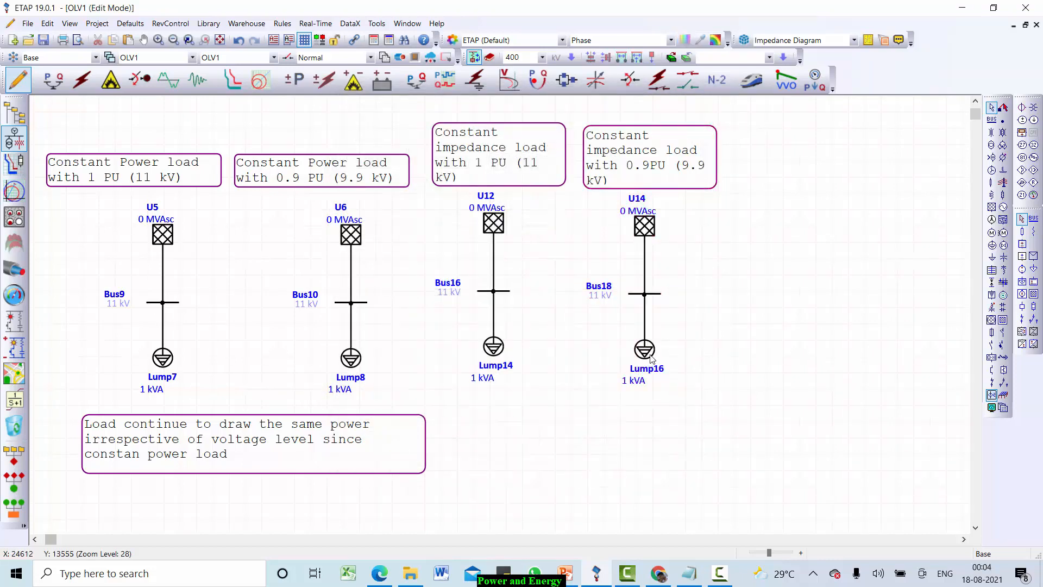
- Set the rated voltage of the copied constant impedance circuit's power grid to 9.9 kV and run the load flow analysis
double_click(650, 232)
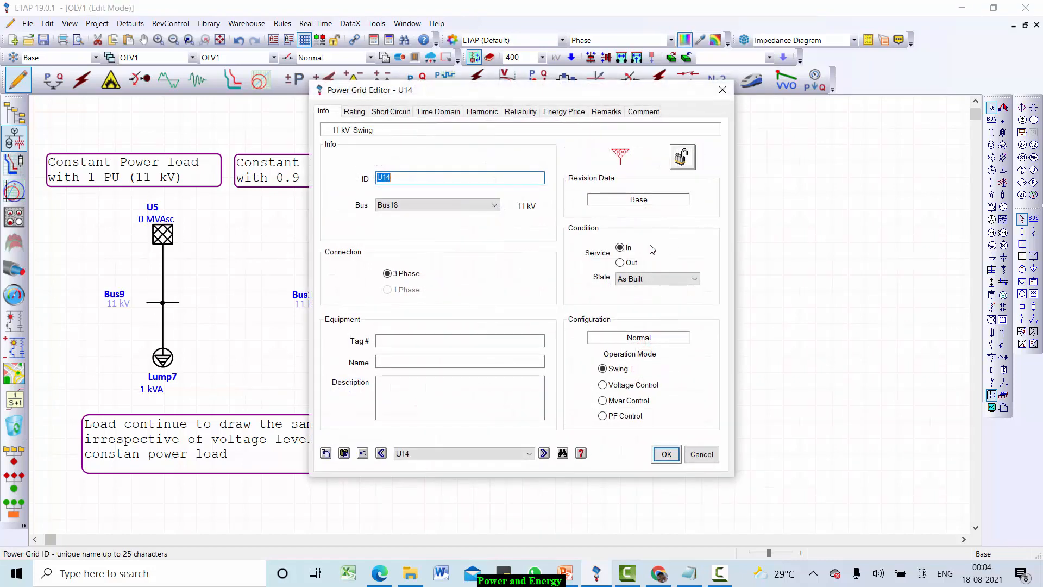
click(354, 111)
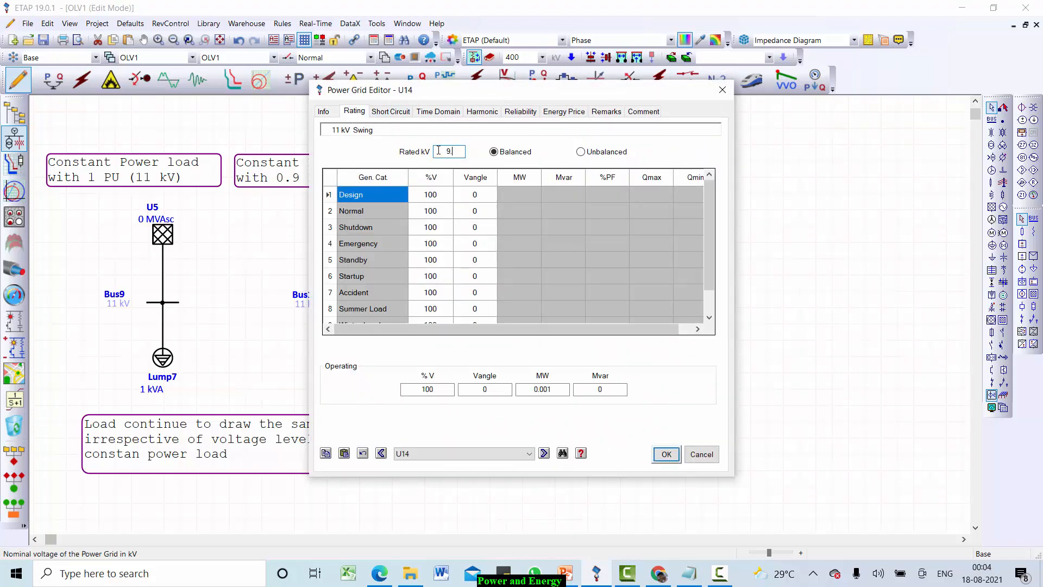
click(666, 454)
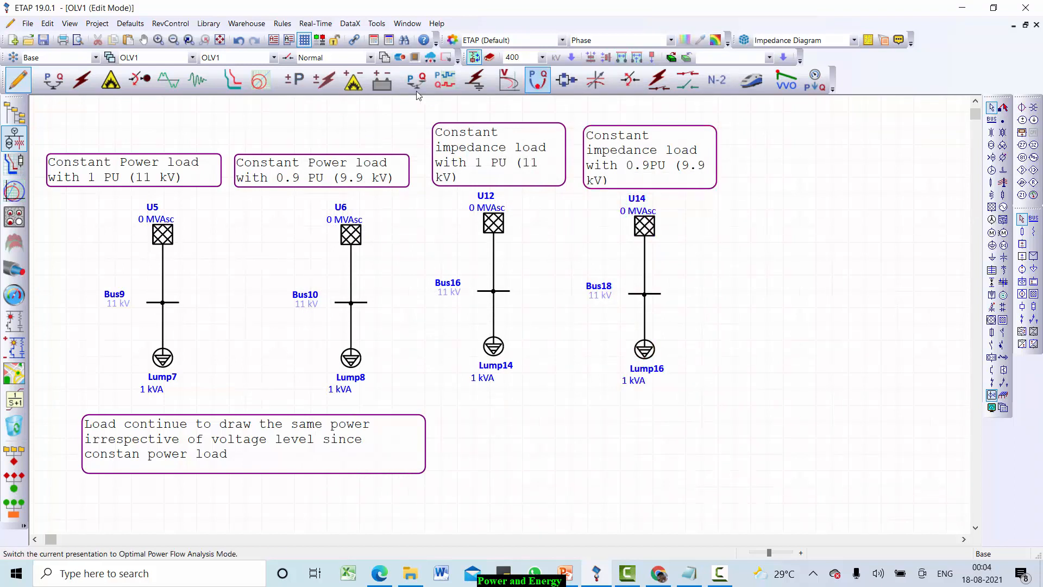
click(59, 84)
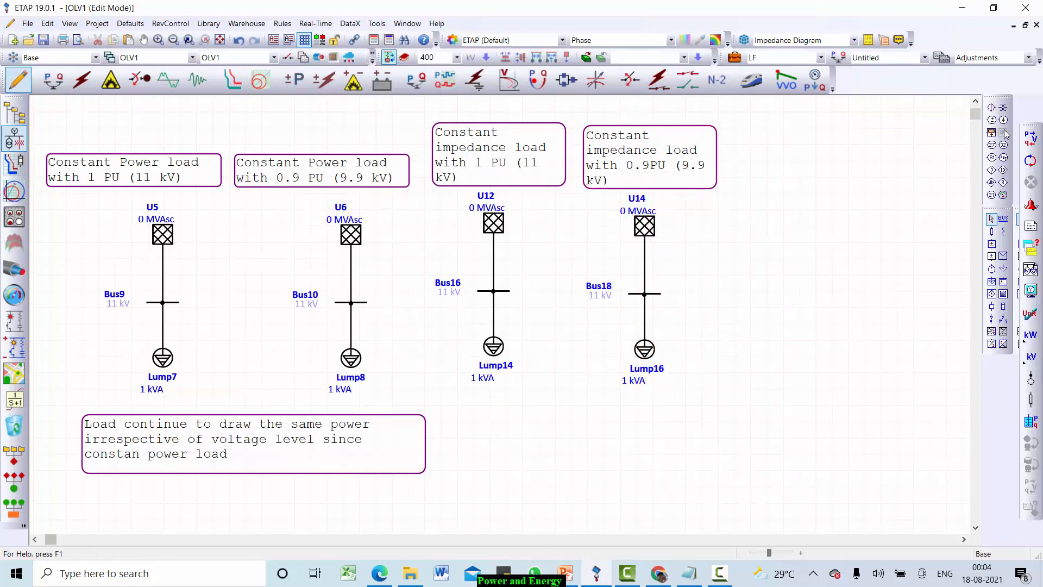
click(1030, 139)
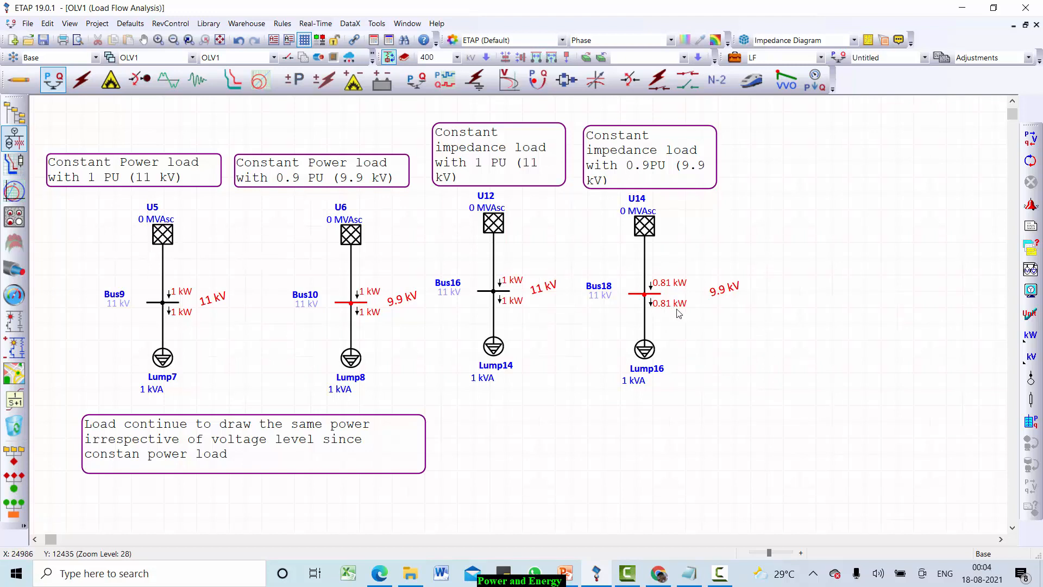
- Switch the displayed load flow results from kW to amperes
click(1030, 343)
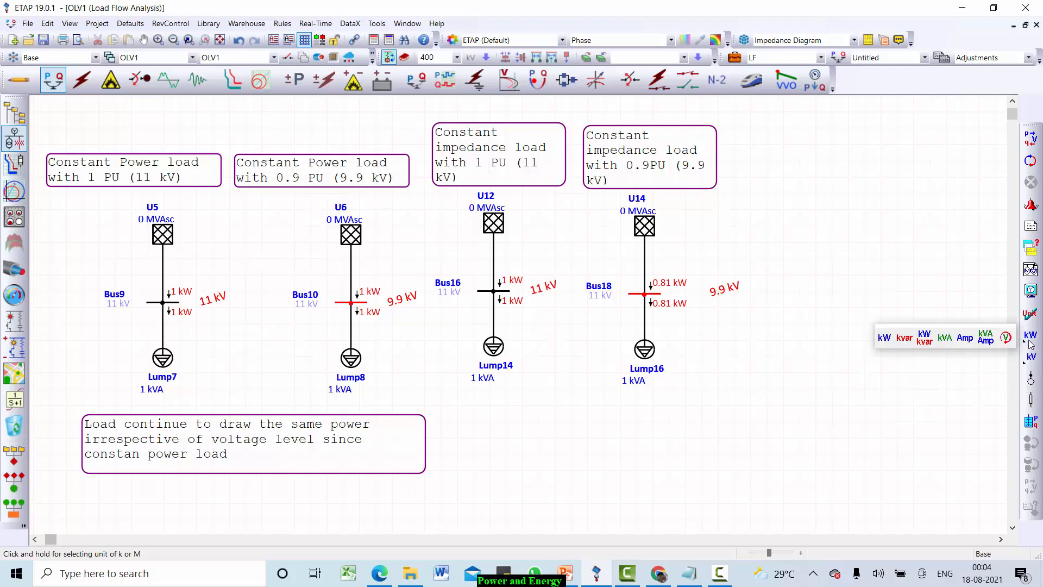
click(966, 339)
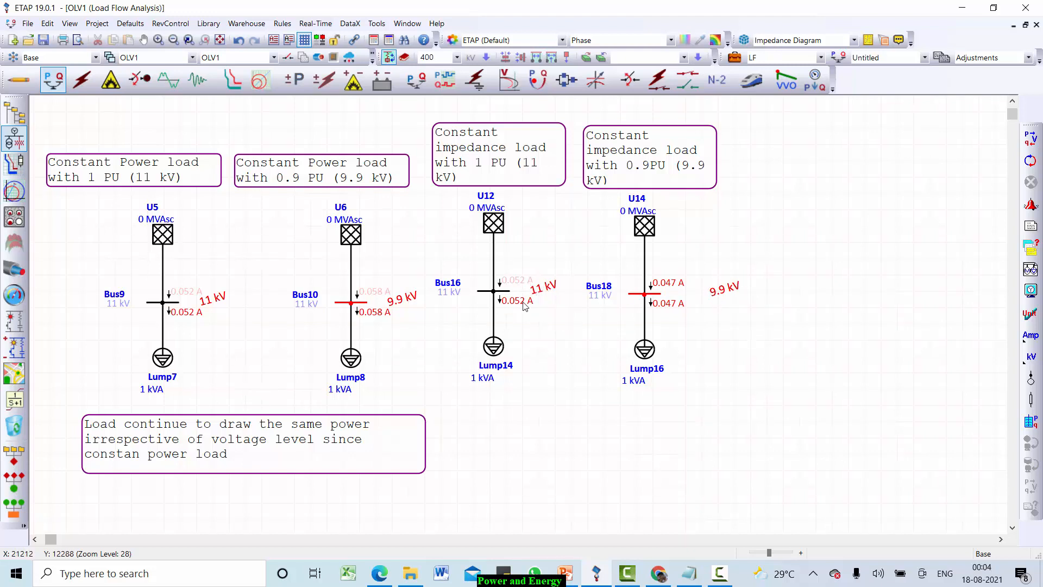
- In edit mode, duplicate the constant power note beneath the constant impedance circuits and reword the copy's opening to "Load power depends on Voltage level"
click(18, 80)
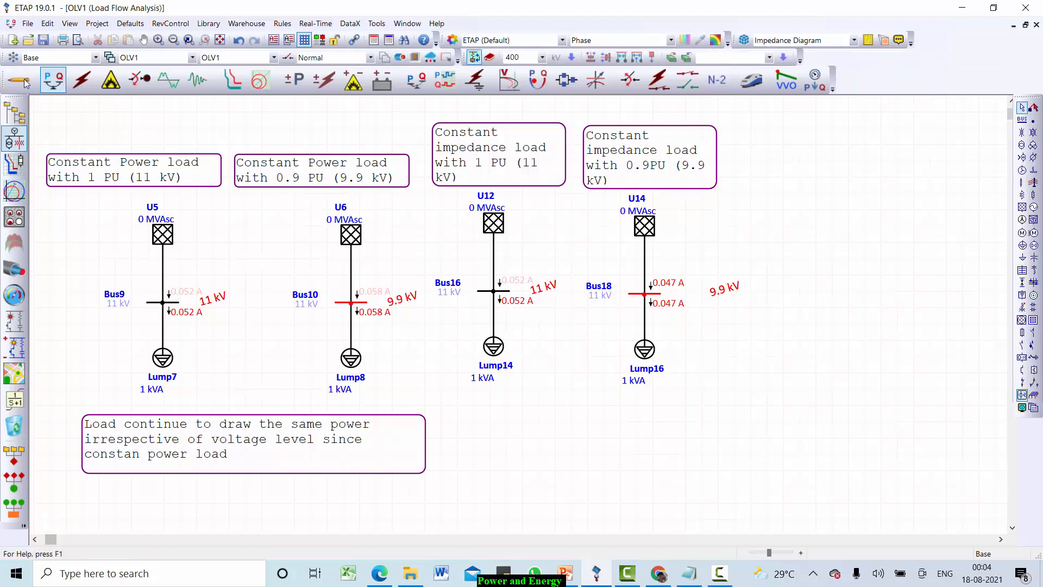
drag(247, 436, 625, 454)
double_click(496, 432)
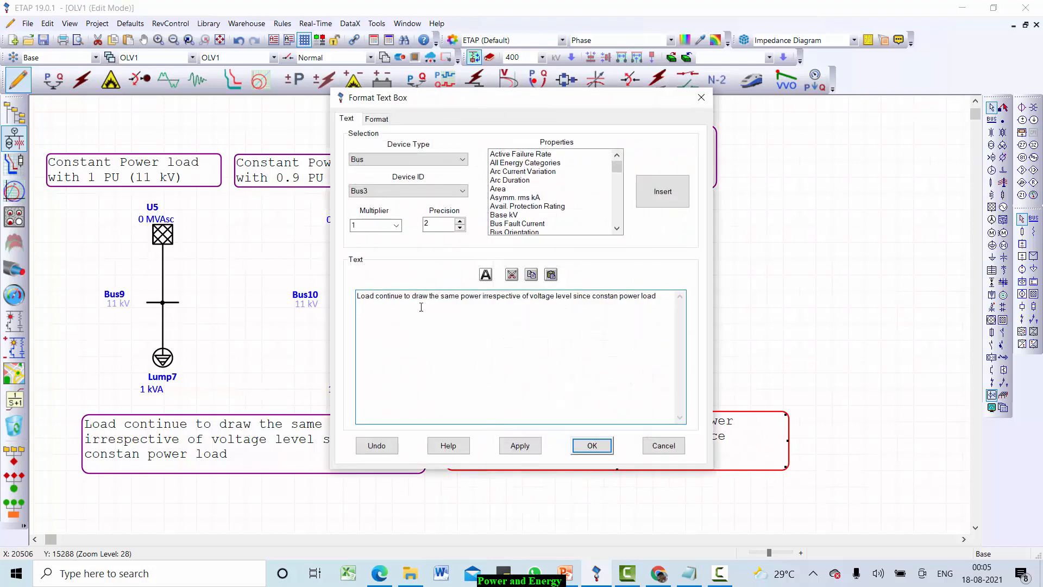
drag(380, 295, 403, 295)
key(Delete)
key(Delete)
key(Delete)
key(Delete)
key(Delete)
key(Delete)
key(Delete)
key(Delete)
key(Delete)
key(Delete)
key(Delete)
key(Delete)
key(Delete)
key(Delete)
key(Delete)
key(Delete)
key(Delete)
key(Delete)
key(Delete)
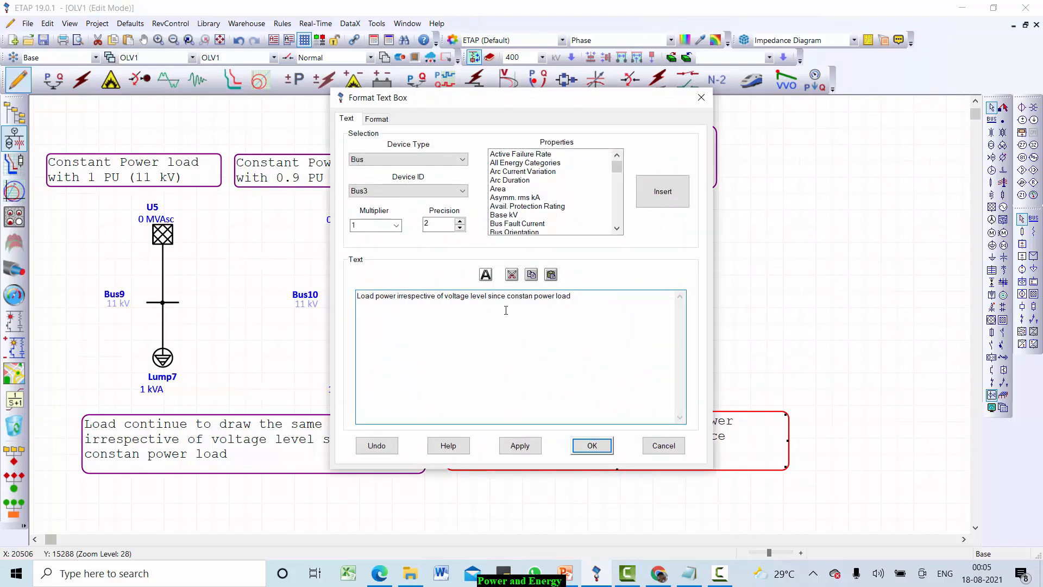
text(depends )
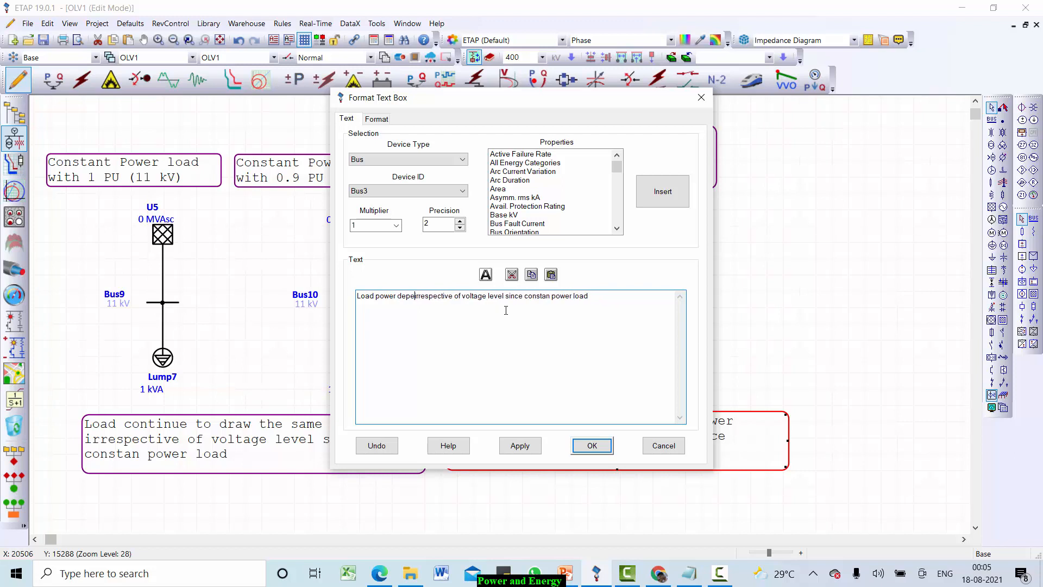
text(on)
key(Delete)
key(Delete)
key(Delete)
key(Delete)
key(Delete)
key(Delete)
key(Delete)
key(Delete)
key(Delete)
key(Delete)
key(Delete)
key(Delete)
key(Delete)
key(Delete)
key(Delete)
key(Delete)
key(Delete)
text(V)
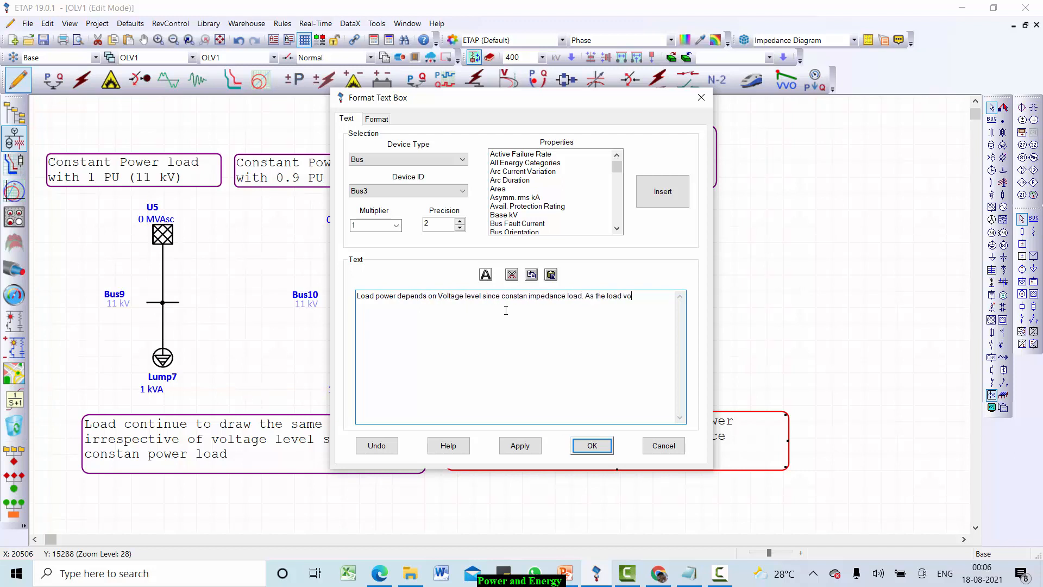
- Finish the note with "As the load voltage increses current increses to maintant constant impedance." and correct "constan" to "constant"
text(ltage increses current increses to maintant constant impedance)
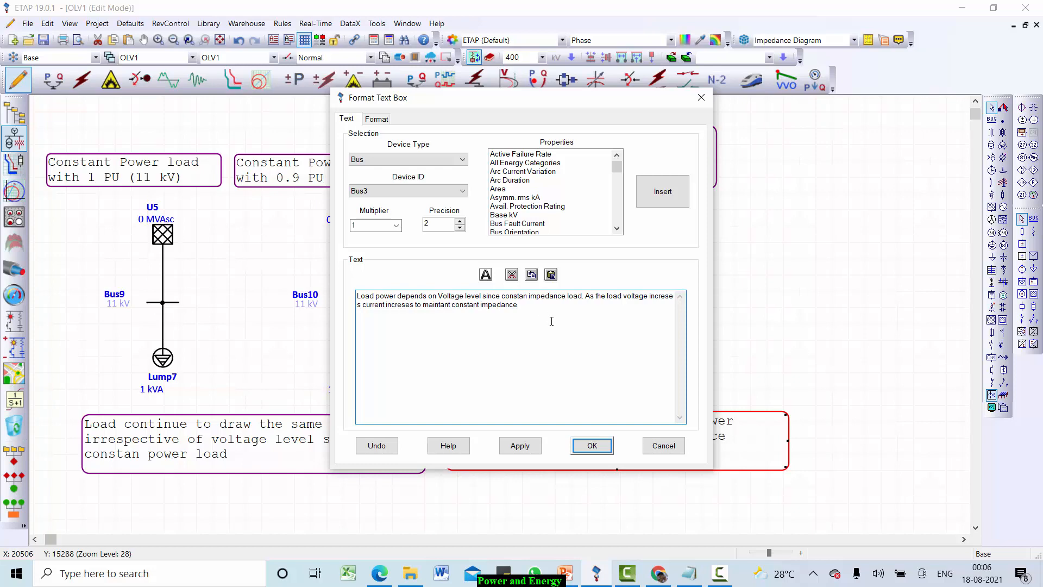
drag(527, 297, 406, 297)
click(528, 297)
text(t)
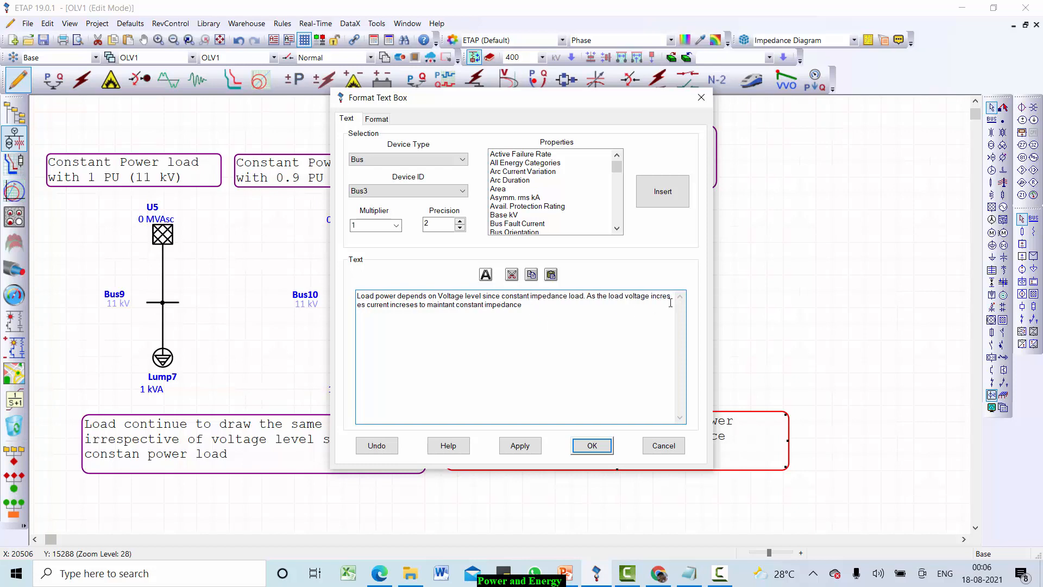
click(592, 445)
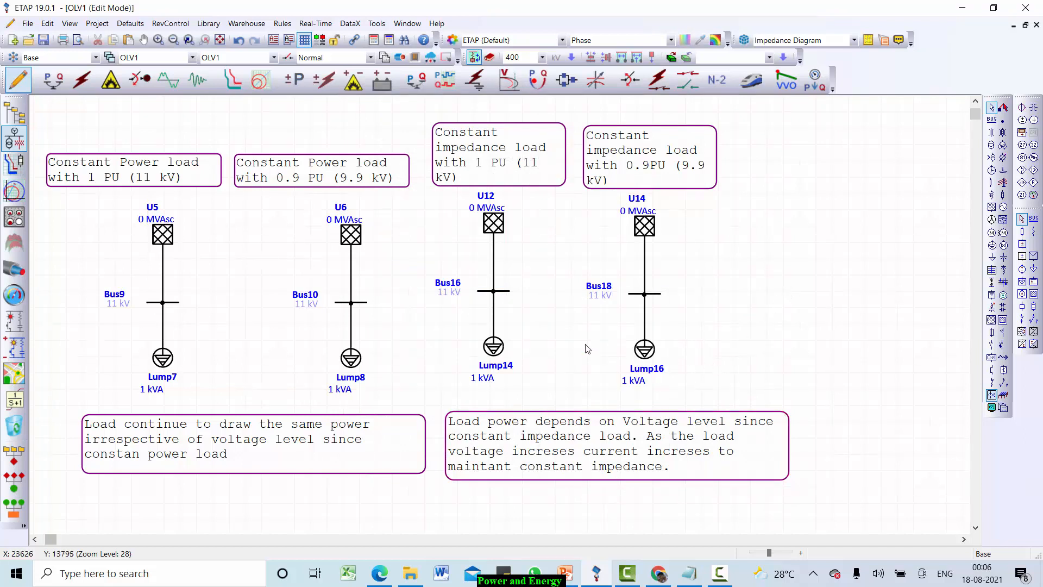
- Duplicate the 1 PU constant impedance label and place the copy to the right of the 0.9PU label
click(480, 158)
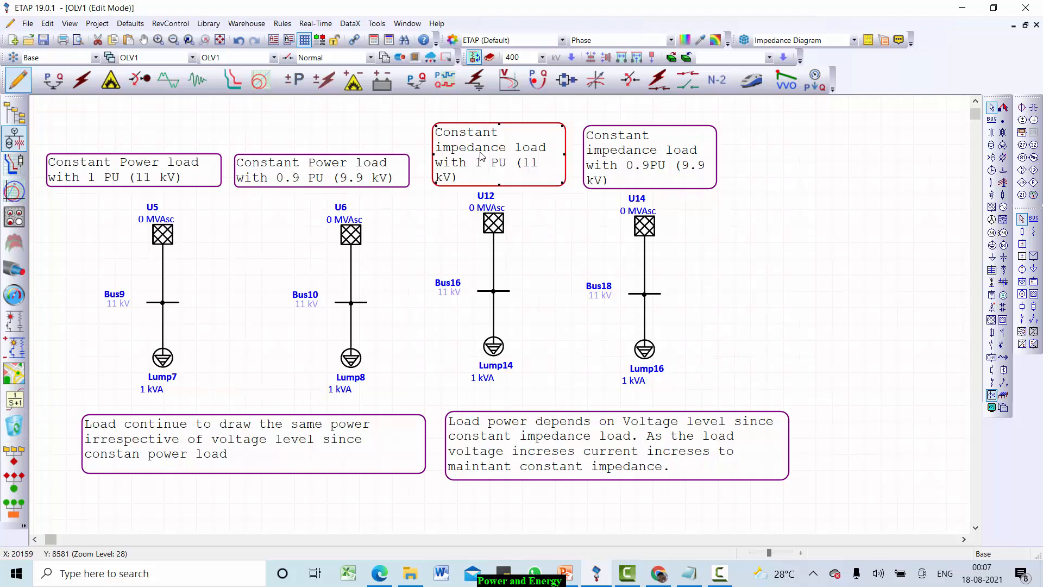
click(728, 156)
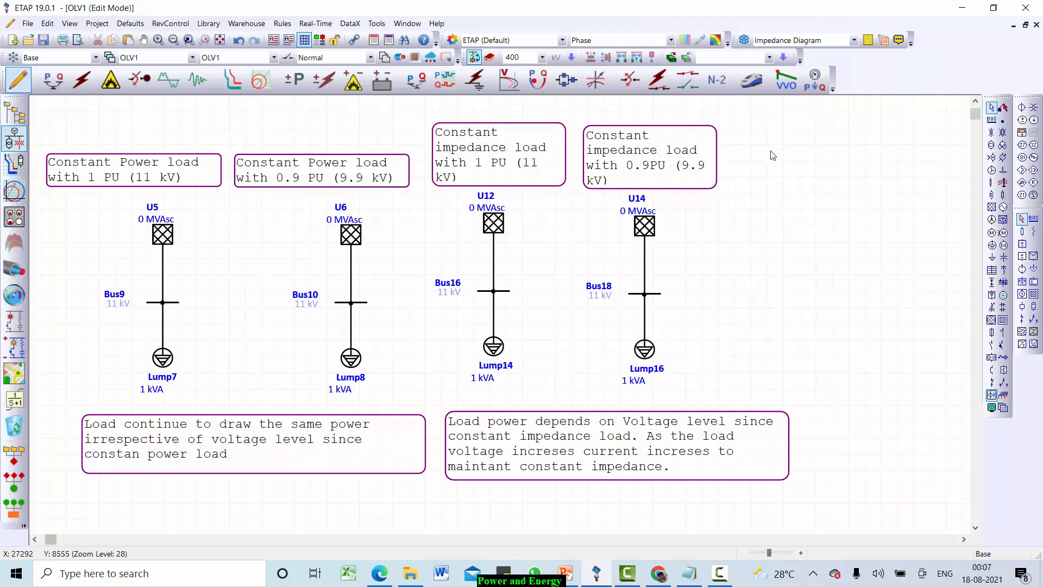
key(ctrl+v)
drag(767, 163, 791, 160)
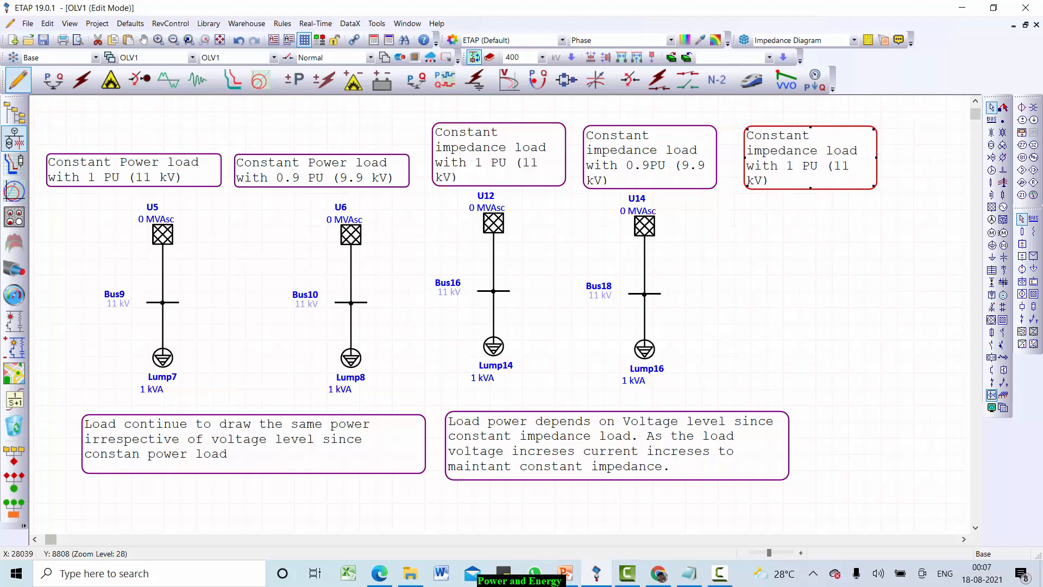
- Change the copied label's text to "Constant current load with 1 PU (11 kV)"
double_click(792, 163)
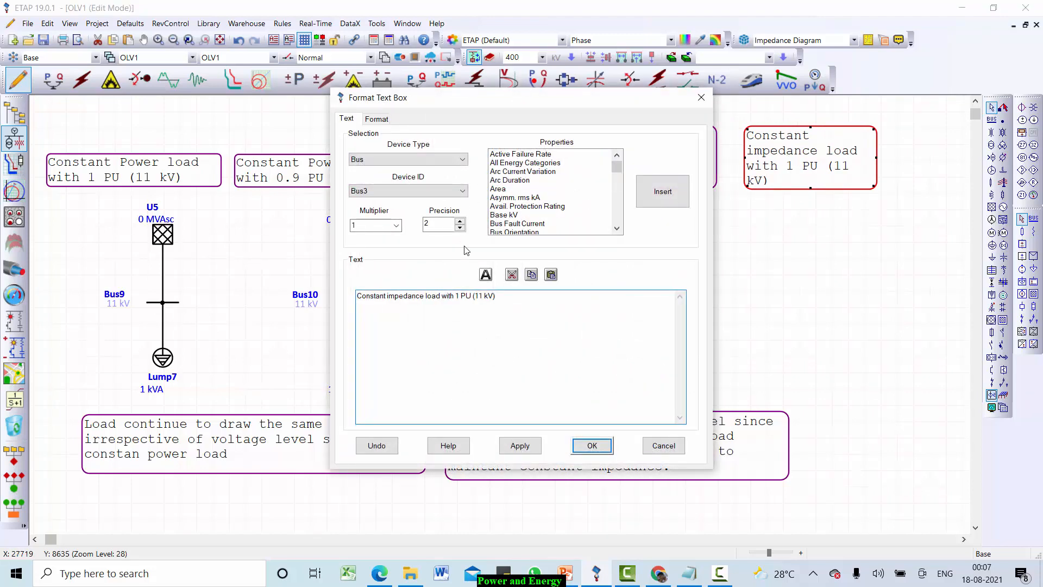
drag(426, 295, 388, 293)
text(current)
click(594, 449)
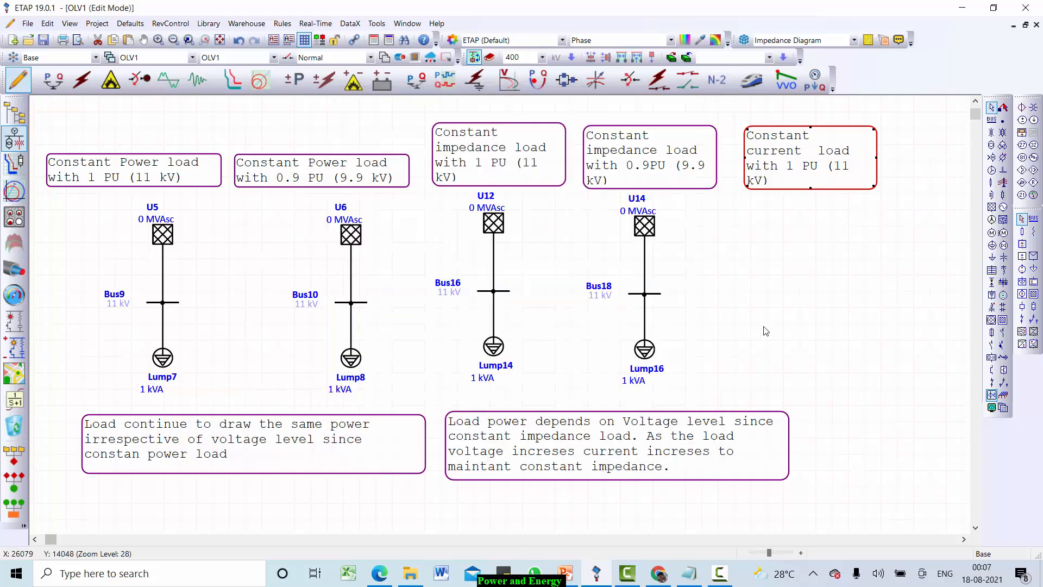
- Duplicate the 1 PU constant impedance circuit and place the copy under the constant current label
drag(438, 199, 540, 390)
click(775, 285)
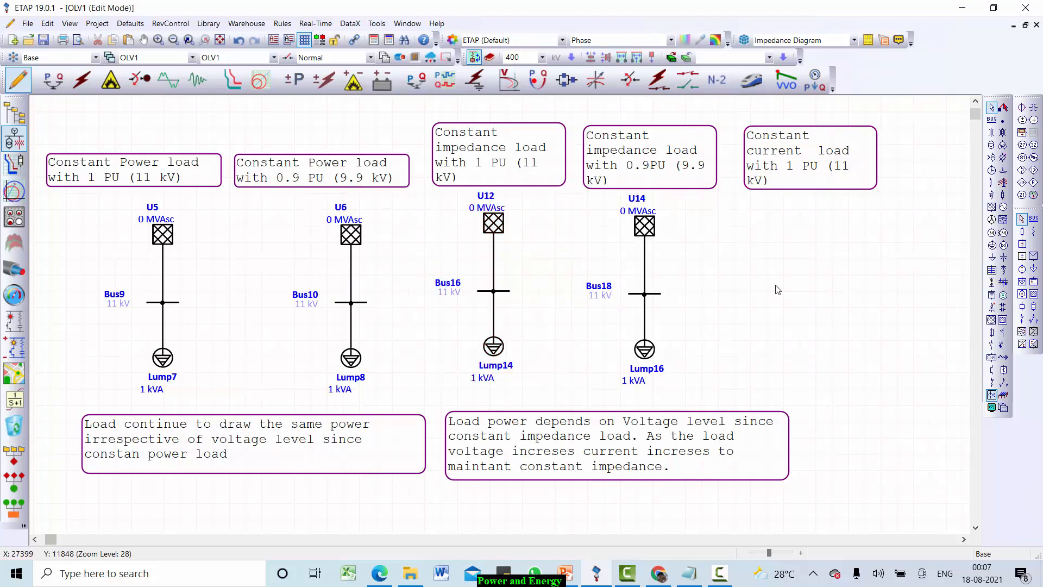
key(ctrl+v)
drag(781, 227, 814, 228)
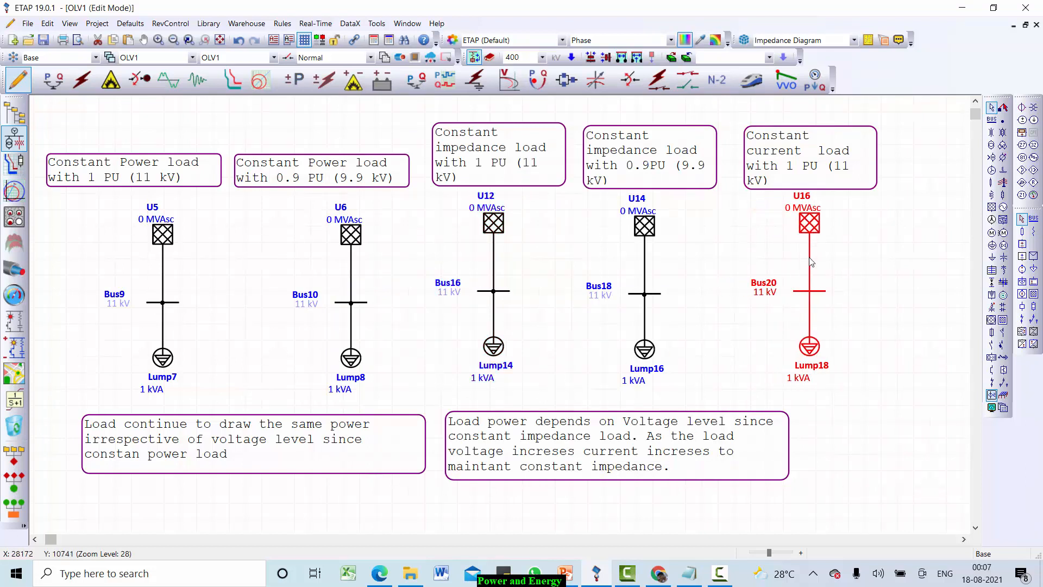
- Set the constant current circuit's lumped load model type to Polynomial
double_click(816, 354)
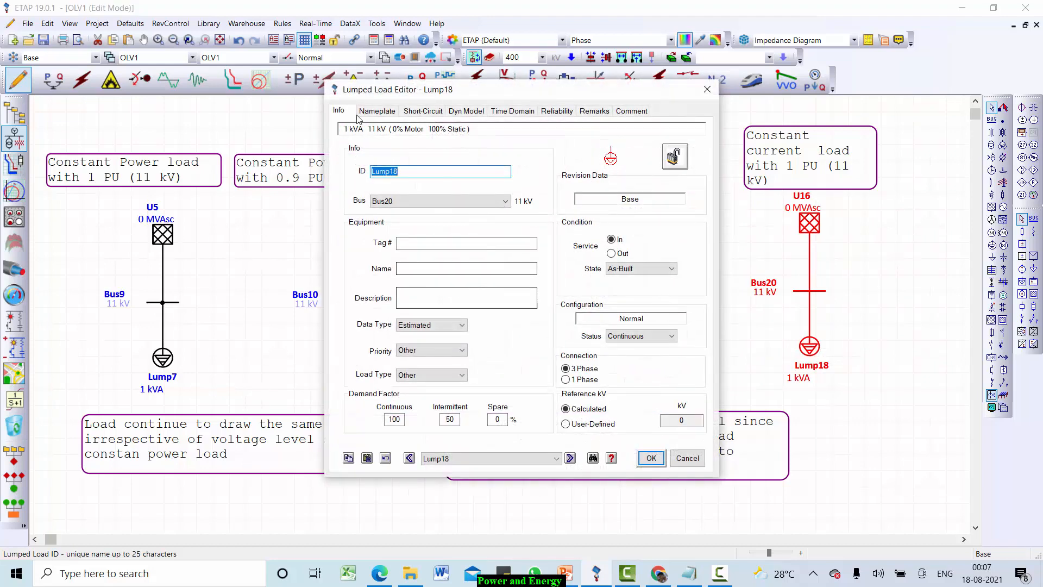
click(378, 111)
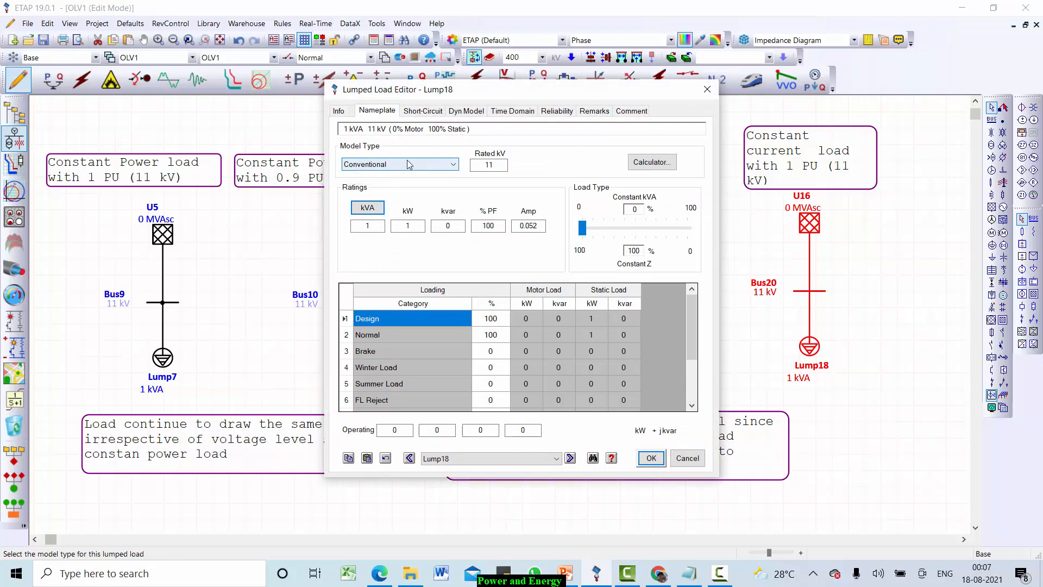
click(454, 165)
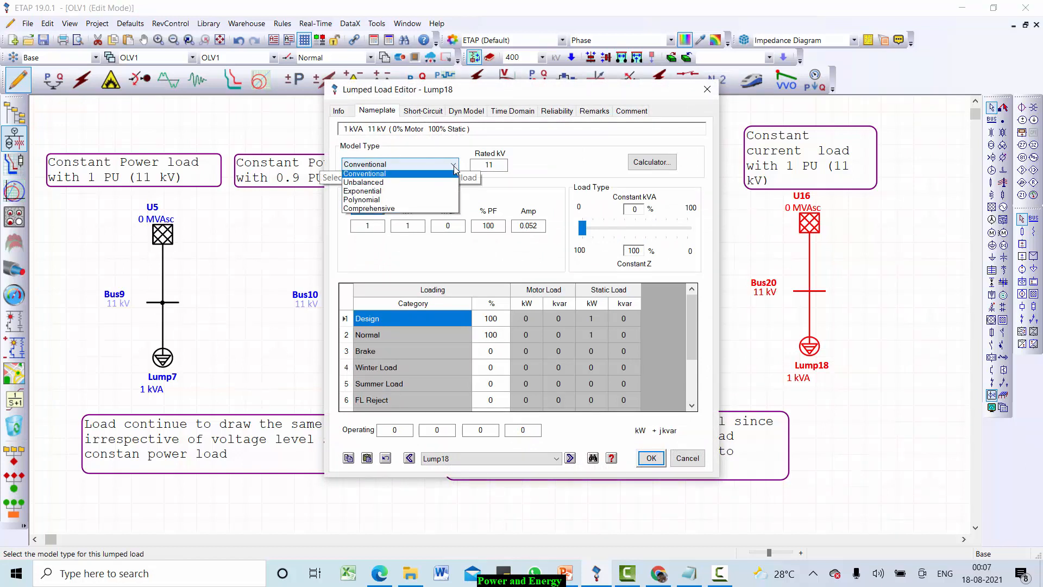
click(429, 205)
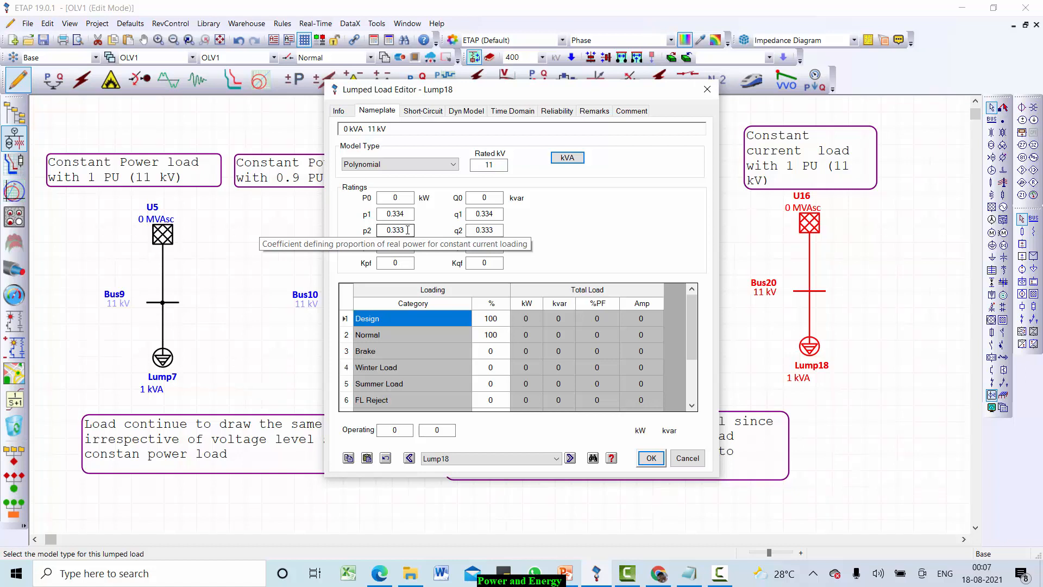
- Try to set the lumped load's constant current coefficient p2 to 1 before changing p1
drag(407, 229, 379, 230)
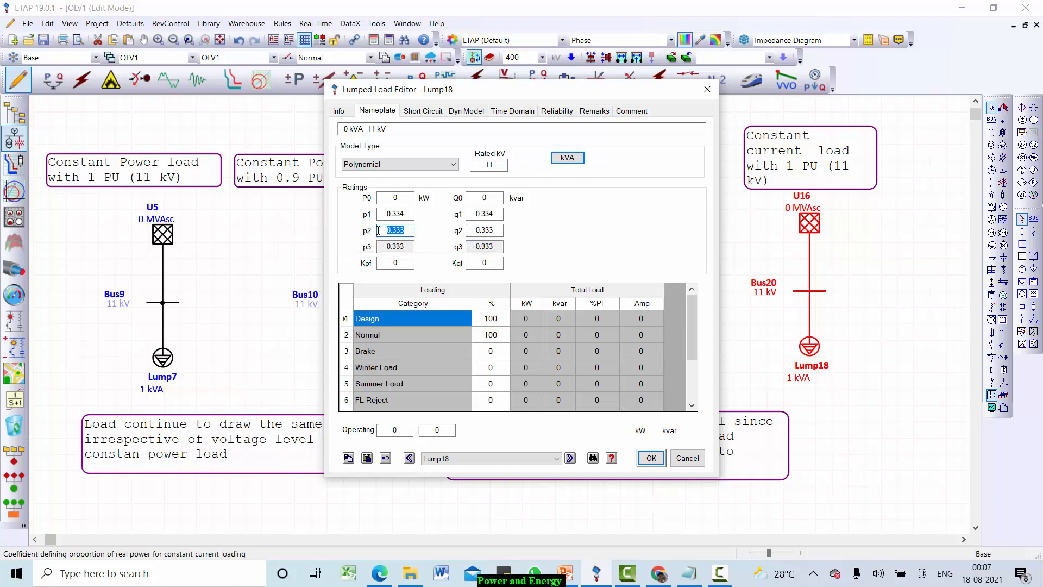
text(1)
key(Tab)
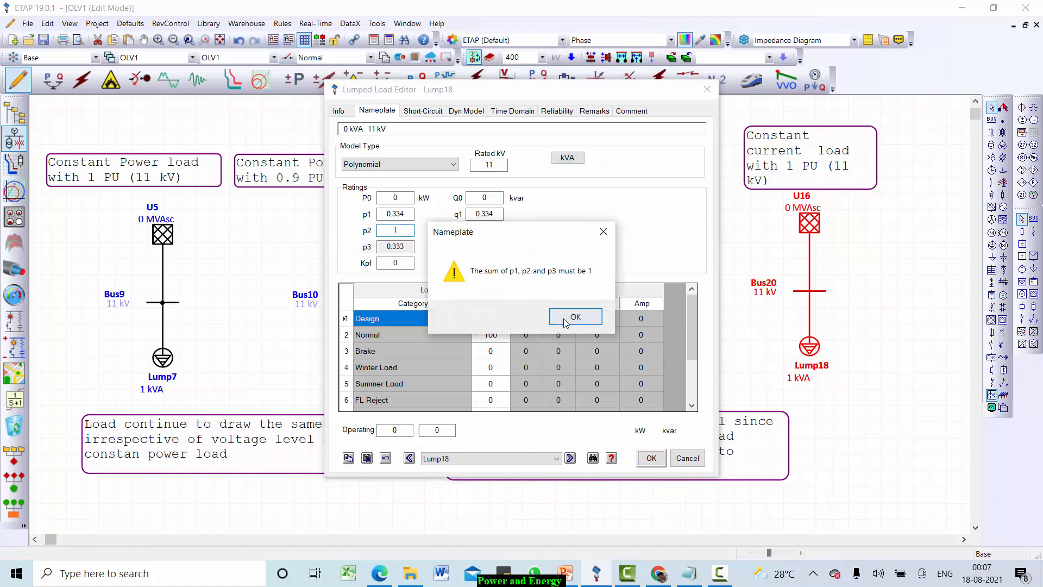
click(575, 317)
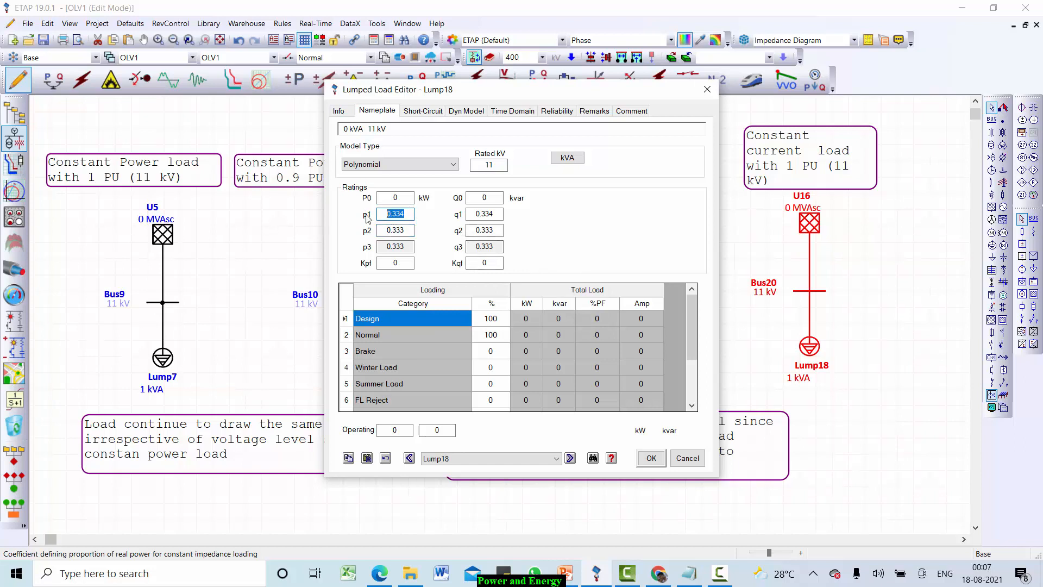
- Set the lumped load's real power coefficients to 0 for p1 and 1 for p2
text(0)
key(Tab)
key(Tab)
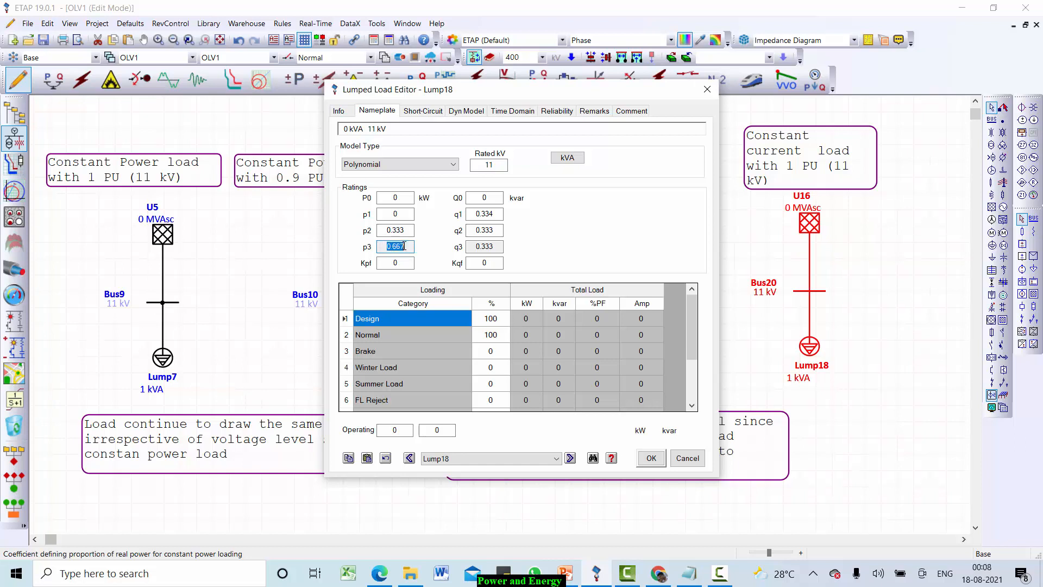
click(384, 245)
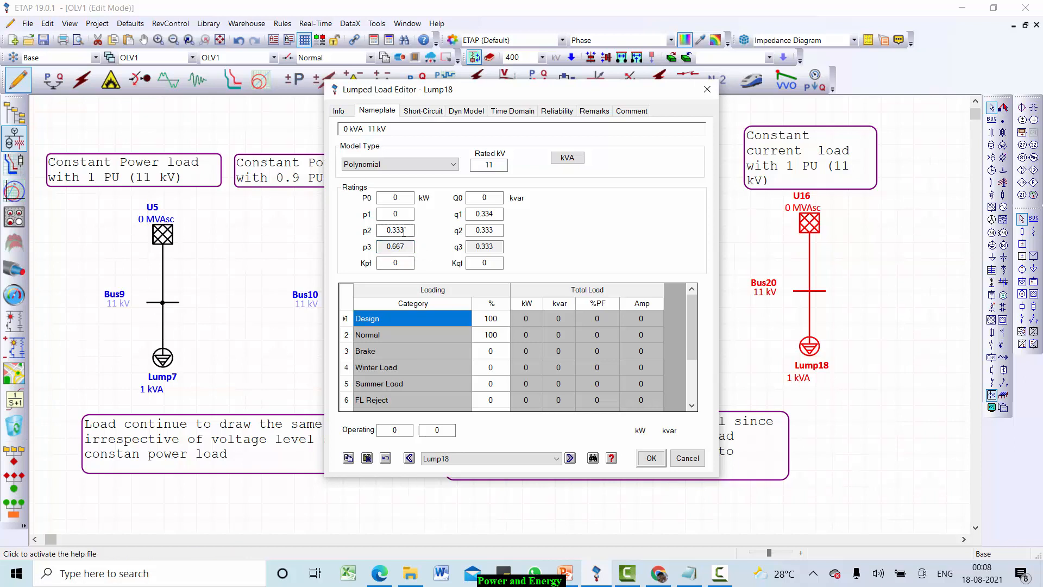
click(375, 231)
text(1)
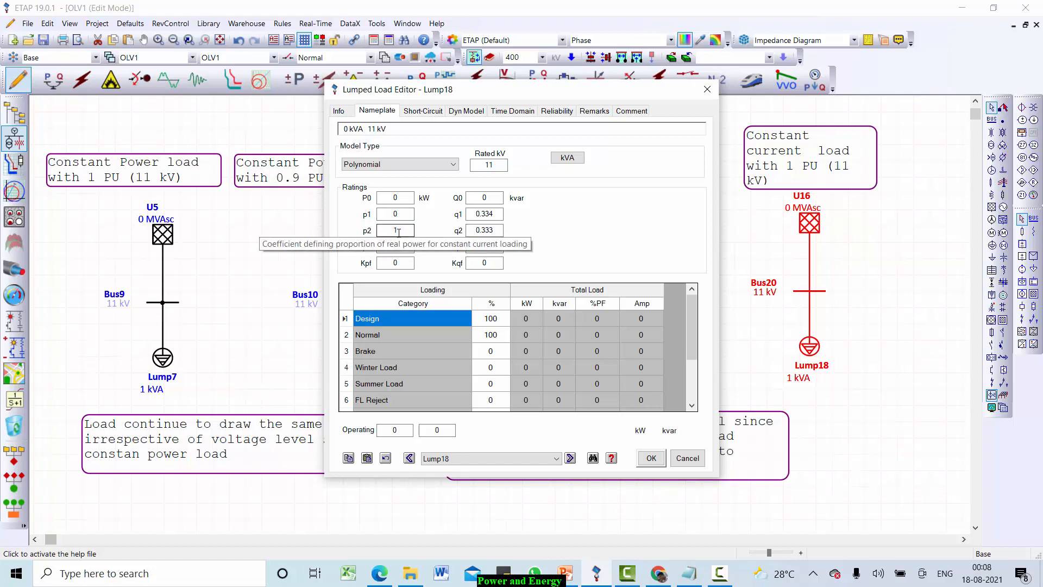
- Set the constant current lumped load's rated real power P0 to 1 kW
click(377, 197)
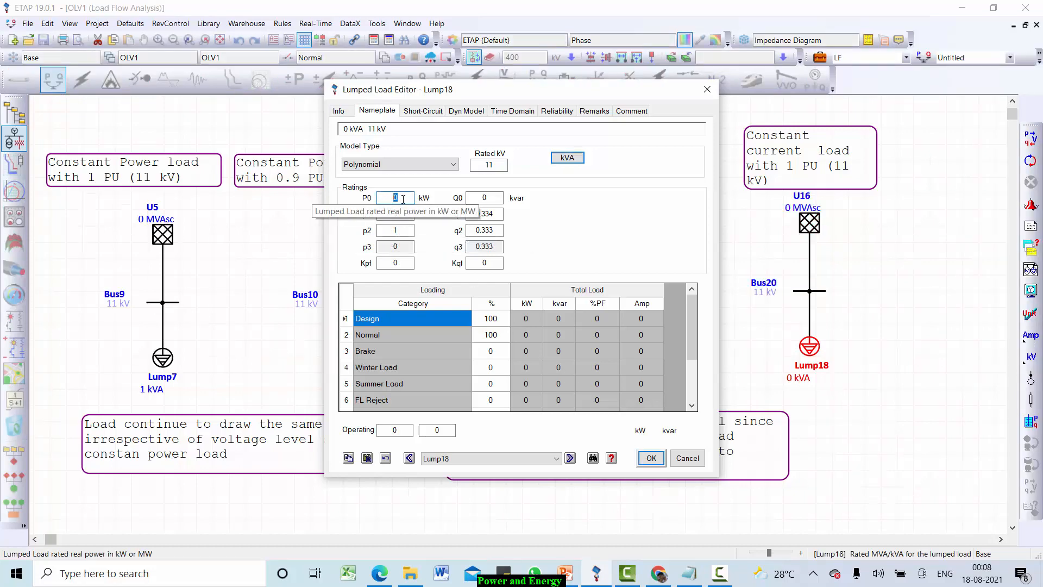
text(1)
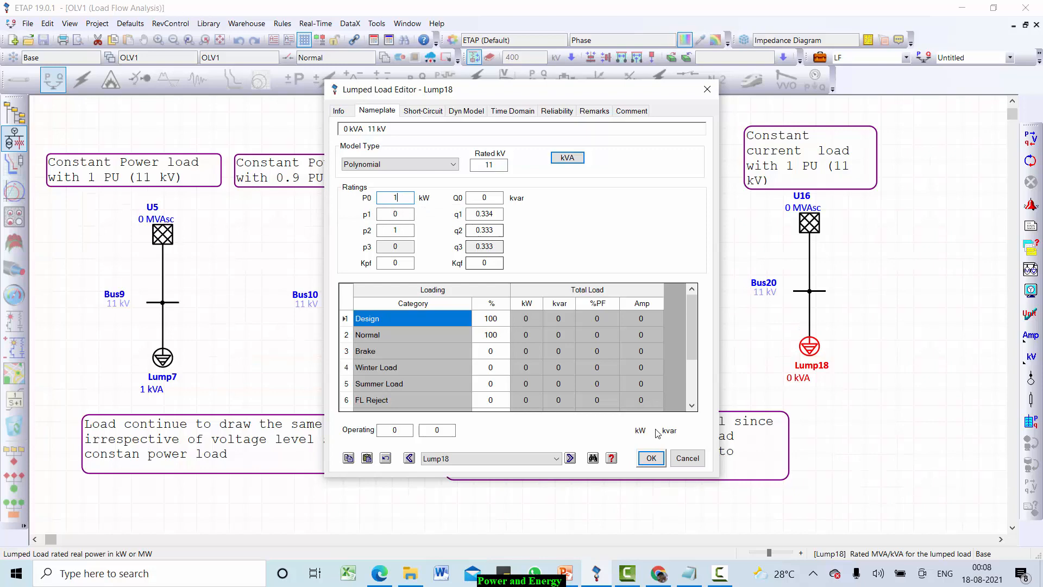
click(651, 458)
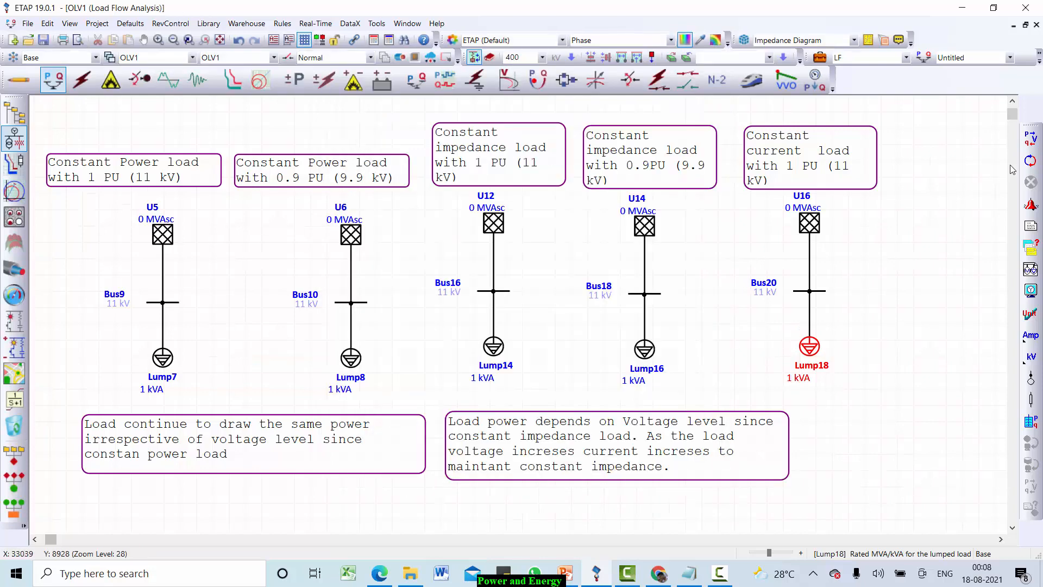
- Run the load flow analysis and move the constant current circuit's bus voltage result clear of its current results
click(1028, 140)
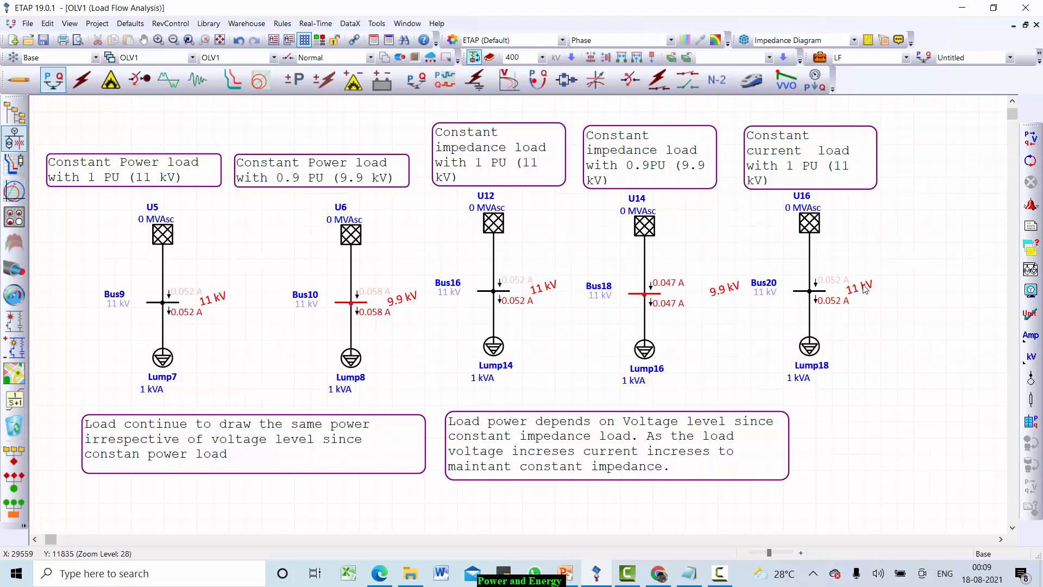
drag(865, 287, 886, 287)
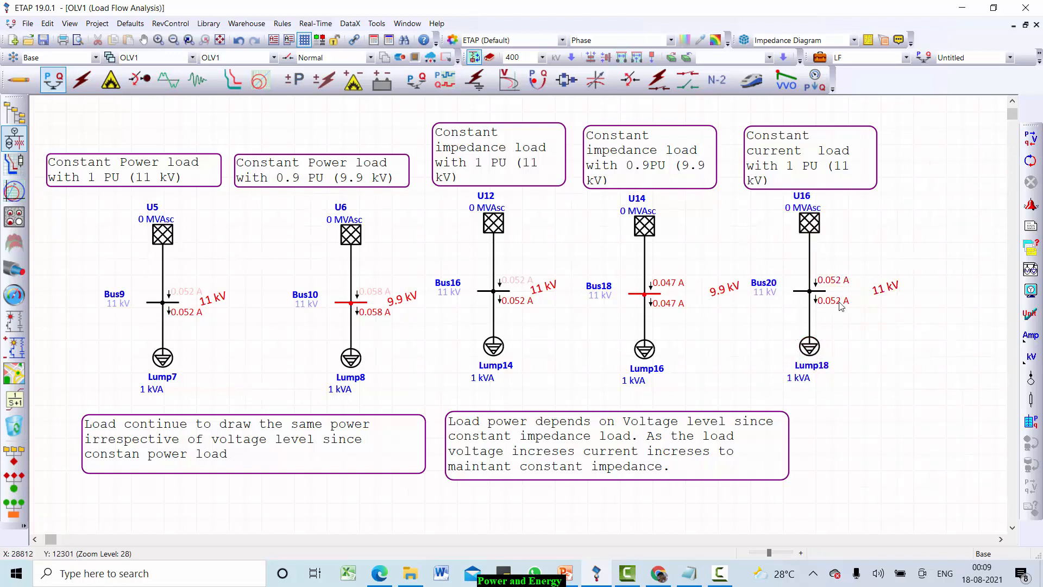
- Copy the 11 kV constant current circuit together with its heading and place the copy beside the original
double_click(736, 113)
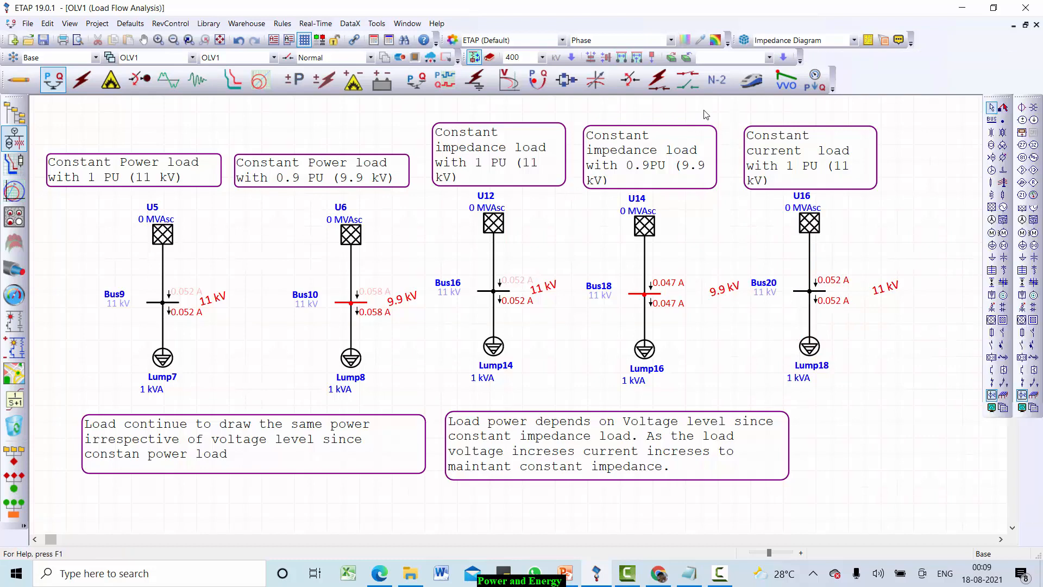
mouse_move(735, 114)
mouse_down()
mouse_move(846, 383)
mouse_move(895, 392)
mouse_up()
click(916, 278)
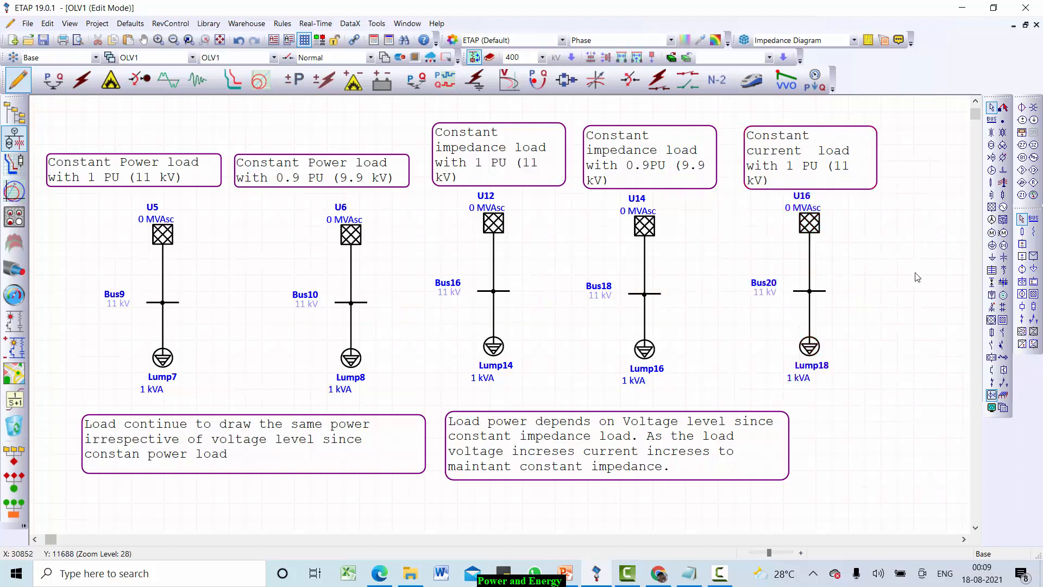
key(ctrl+v)
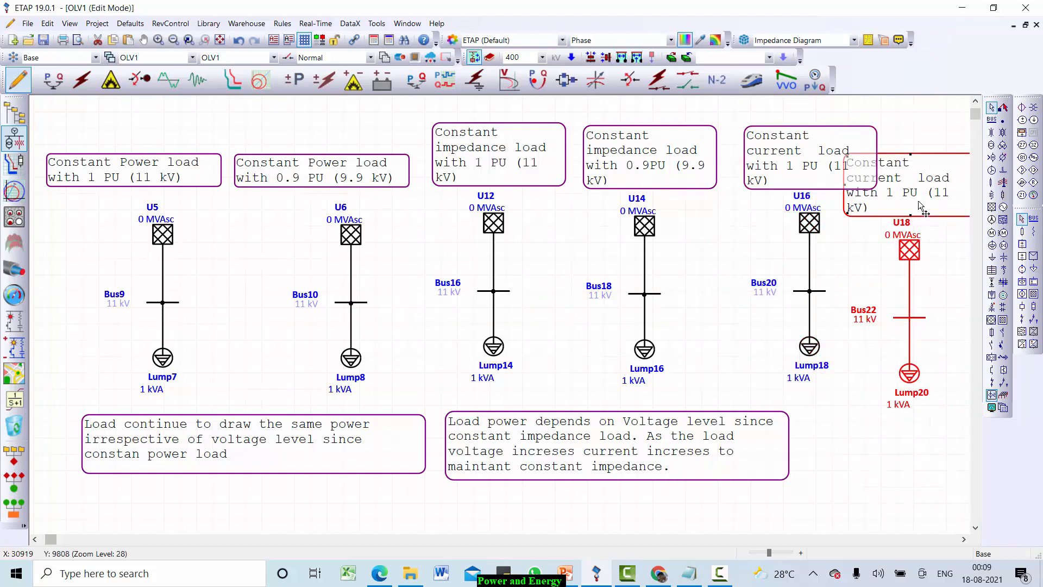
drag(918, 201, 929, 182)
drag(857, 188, 802, 183)
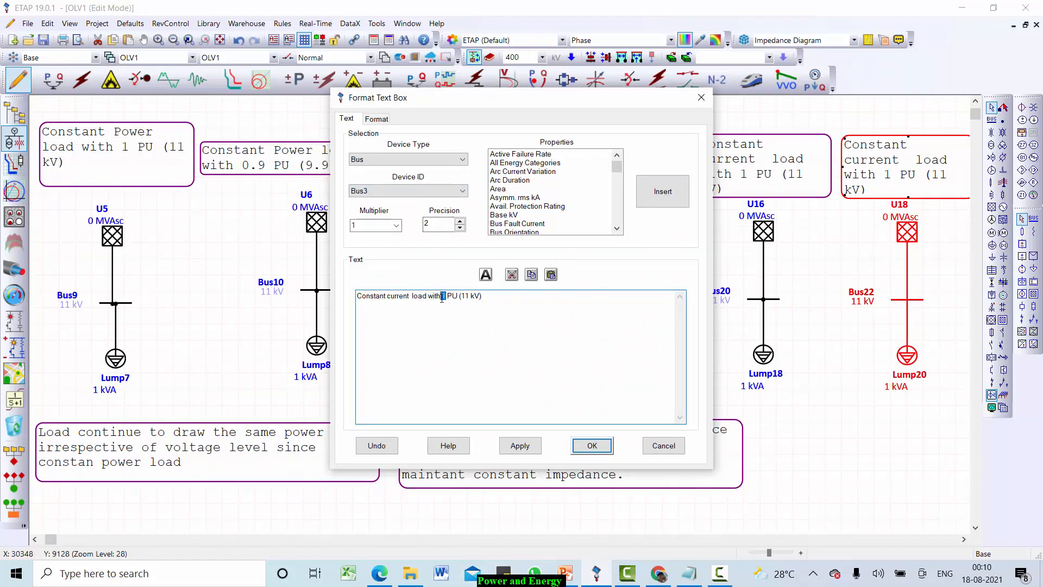
- Edit the copied circuit's heading to read "Constant current load with 0.9 PU (9.9 kV)"
text(0.9)
mouse_move(474, 298)
mouse_down()
mouse_move(441, 296)
mouse_move(471, 298)
mouse_up()
key(Delete)
text(.9)
click(591, 446)
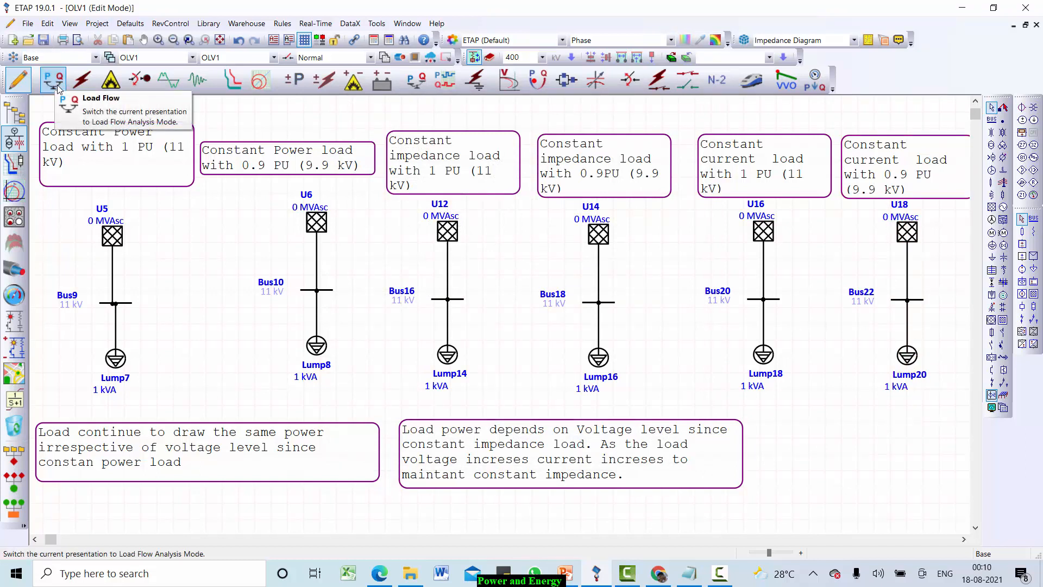
- Set the rated voltage of power grid U18 to 9.9 kV
double_click(912, 232)
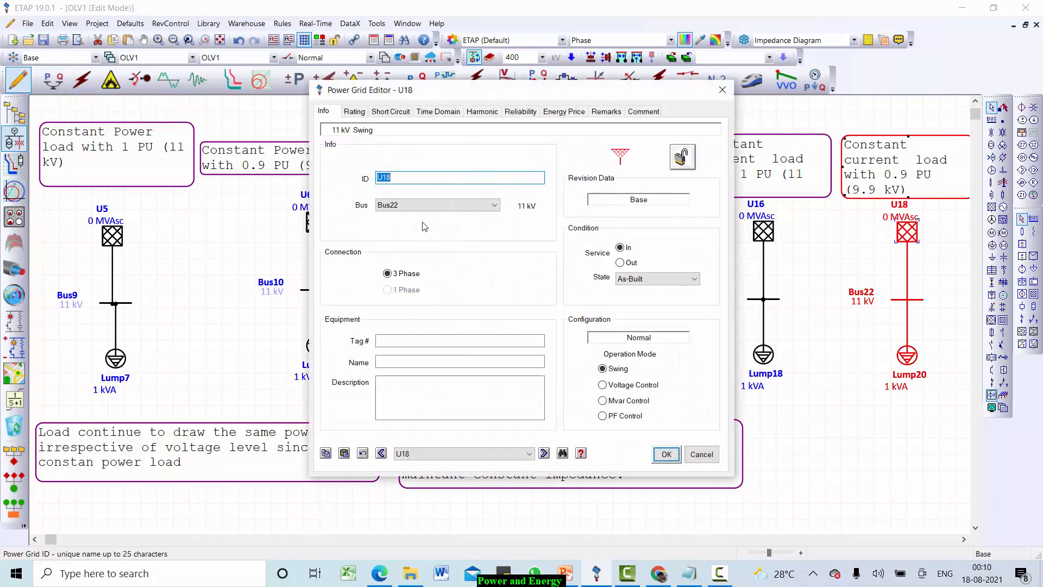
click(360, 115)
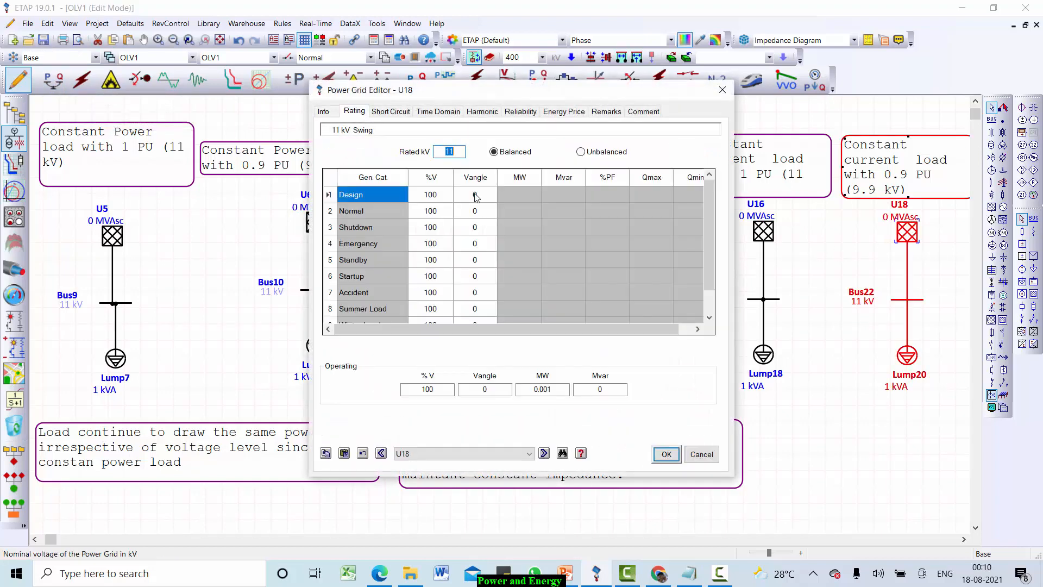
click(460, 153)
text(9.9)
click(666, 453)
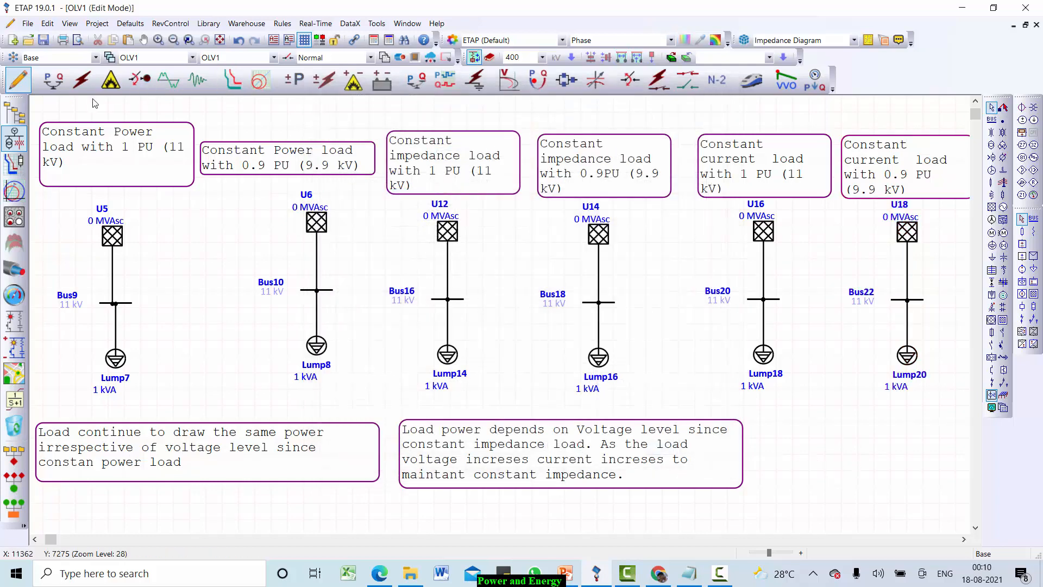
- Run the load flow analysis and move the copied constant current circuit's bus voltage result closer to Bus22
click(53, 80)
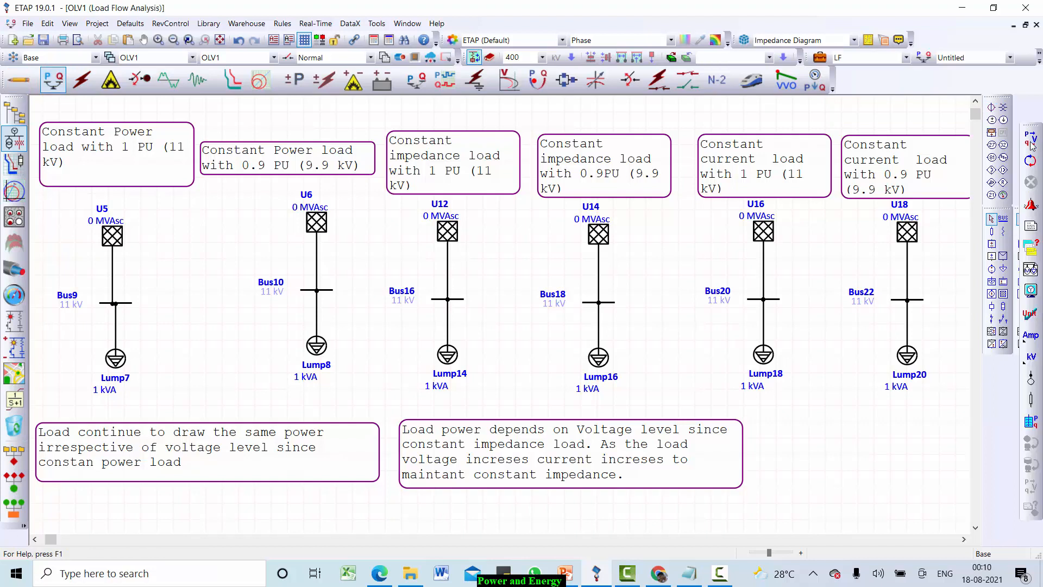
click(1037, 245)
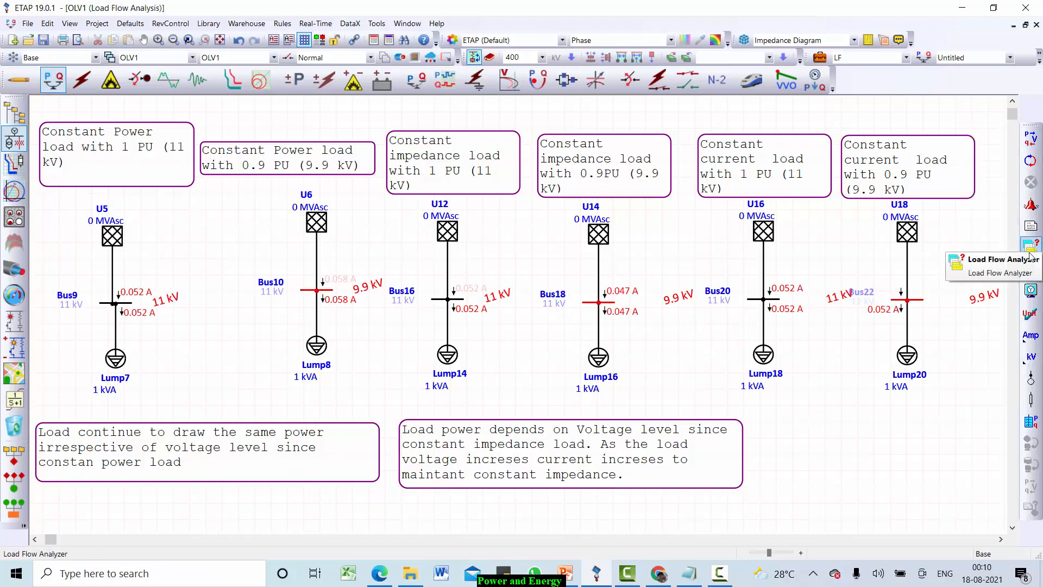
drag(979, 298, 946, 301)
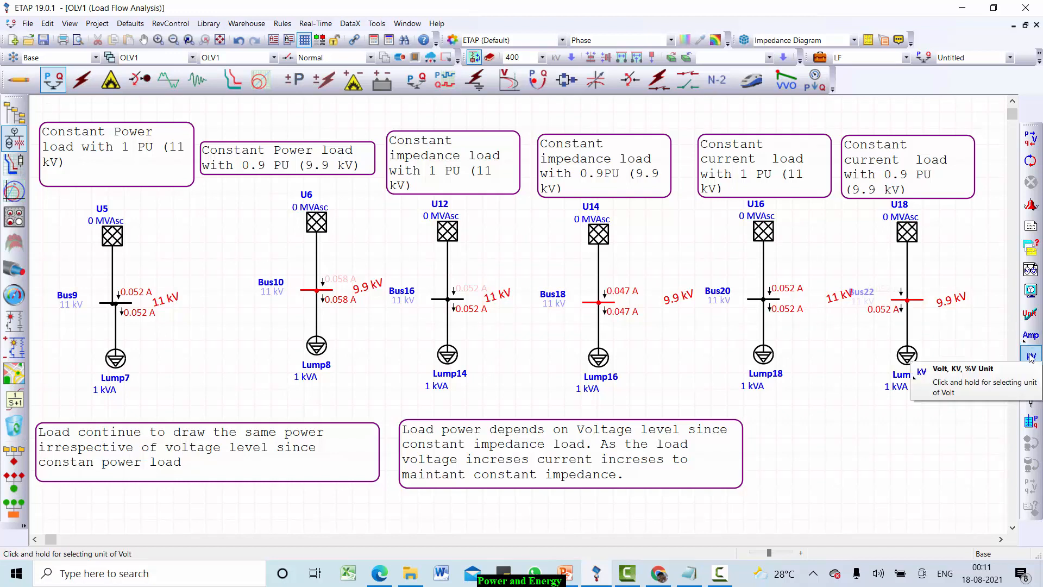
- Display the load flow results on the diagram as power in kW and kvar
drag(1030, 358, 925, 340)
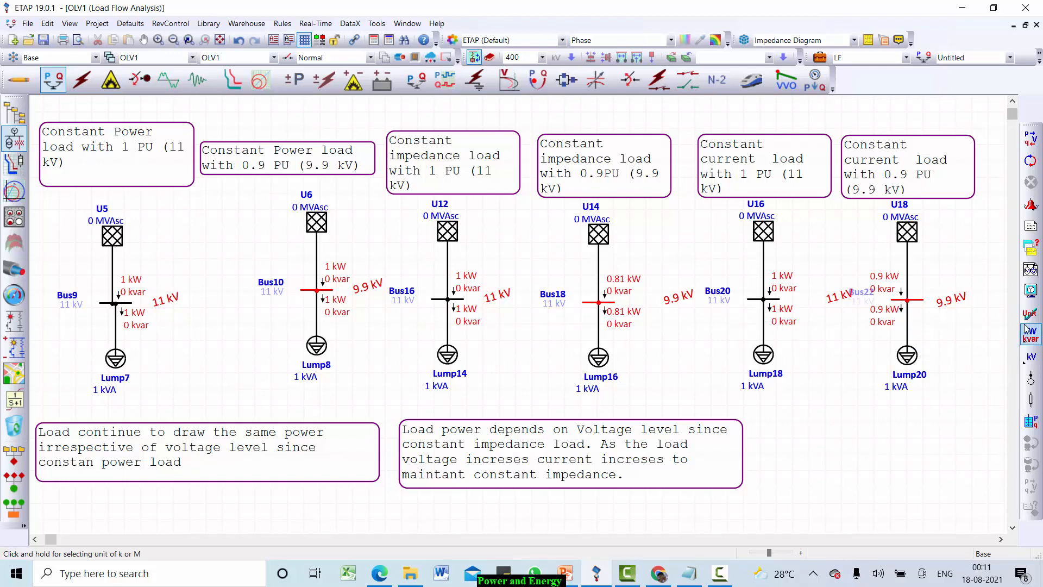
- Copy the constant impedance note beneath the constant current circuits in edit mode, making the copy narrower and taller
click(645, 423)
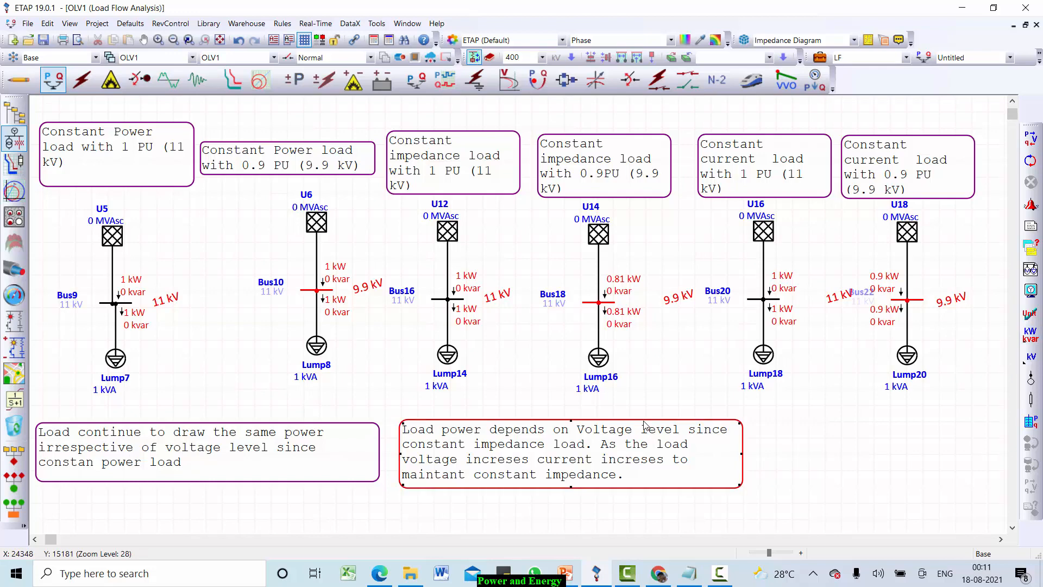
click(19, 80)
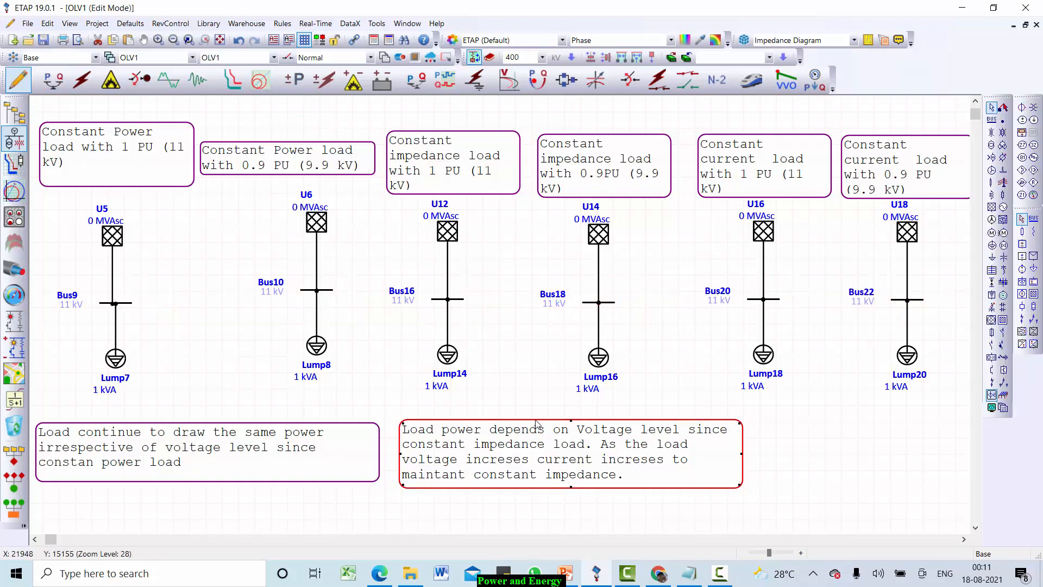
mouse_move(538, 426)
mouse_down()
mouse_move(836, 429)
mouse_move(809, 457)
mouse_up()
drag(960, 453, 850, 455)
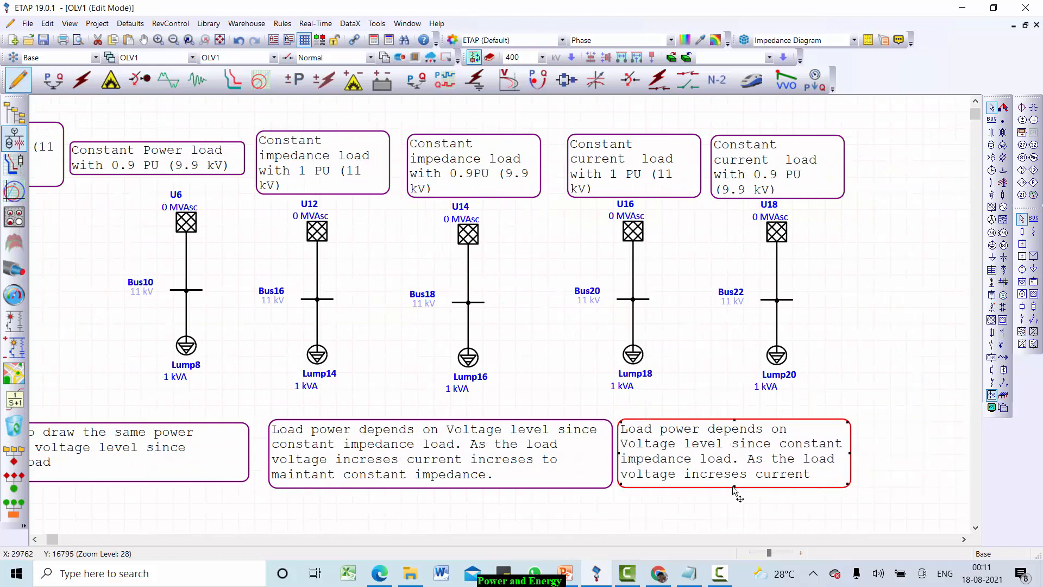
drag(734, 487, 736, 522)
- Change the copied note's first sentence to "Load current irrespective of Voltage level since constant current load."
scroll(760, 451, down, 1)
double_click(699, 405)
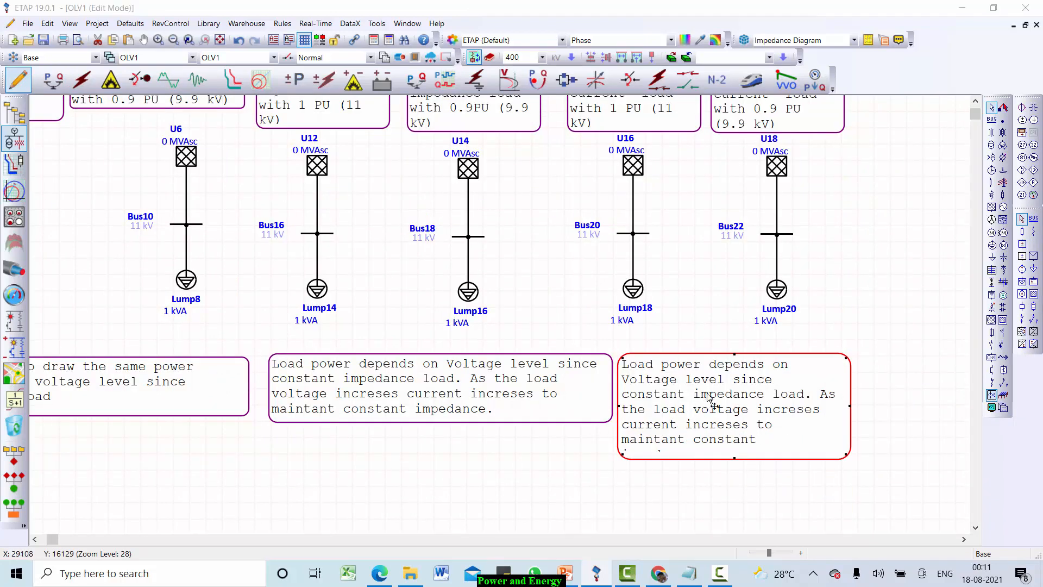
drag(381, 296, 427, 298)
text(current)
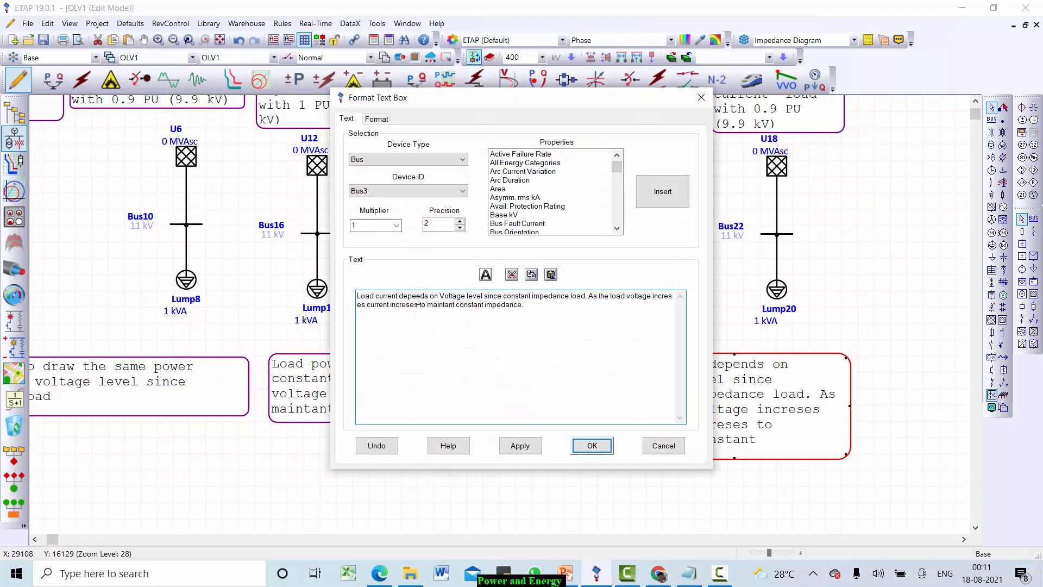
key(Delete)
key(Delete)
key(Delete)
text(irrespective of)
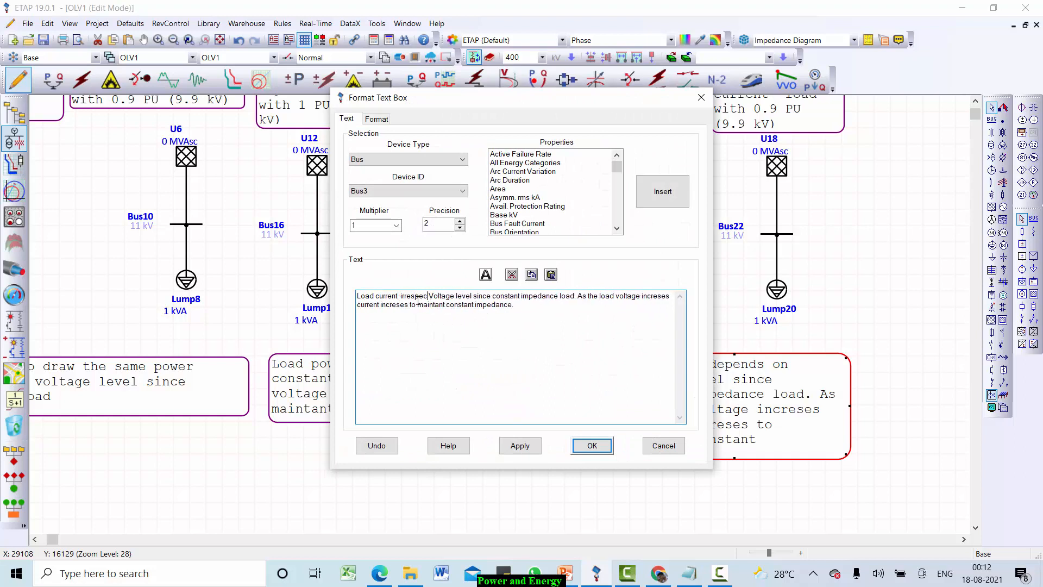
drag(542, 295, 579, 295)
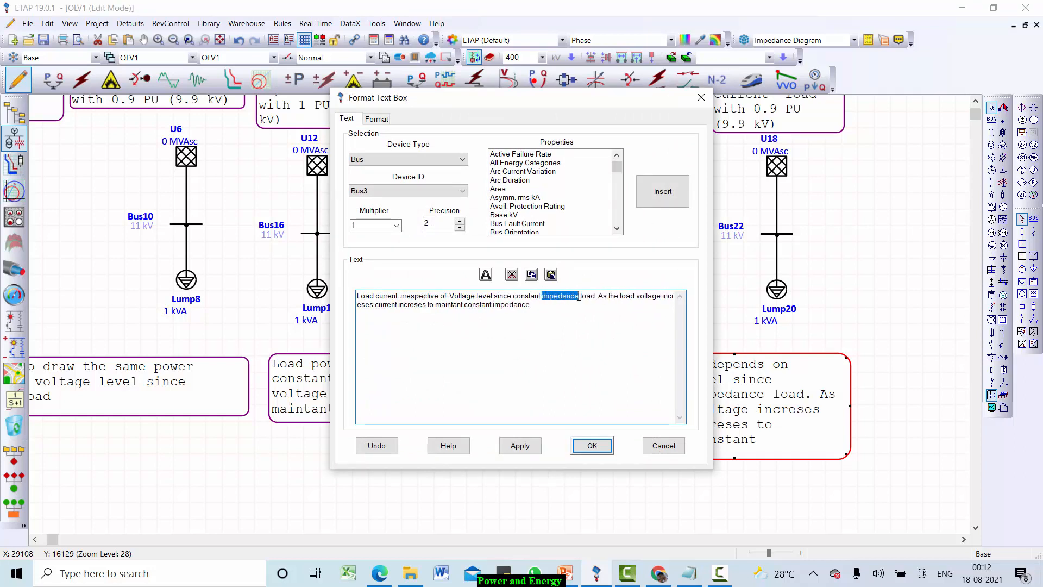
text(current)
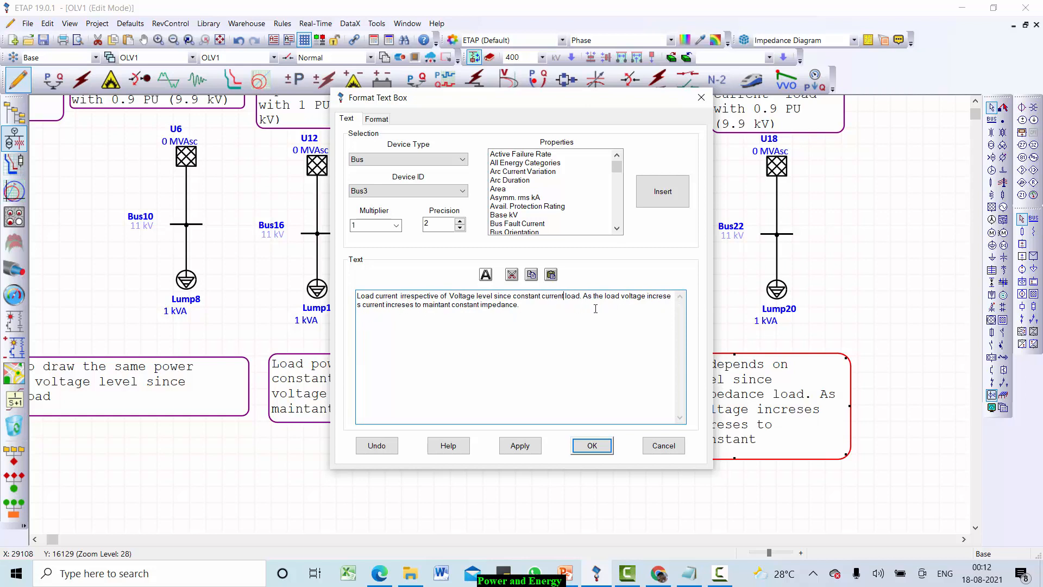
- Reword the copied note's second sentence so that impedance increases with load voltage to maintain constant current
mouse_move(363, 305)
mouse_down()
mouse_move(566, 296)
mouse_move(383, 305)
mouse_up()
text(impedance)
drag(536, 305, 496, 304)
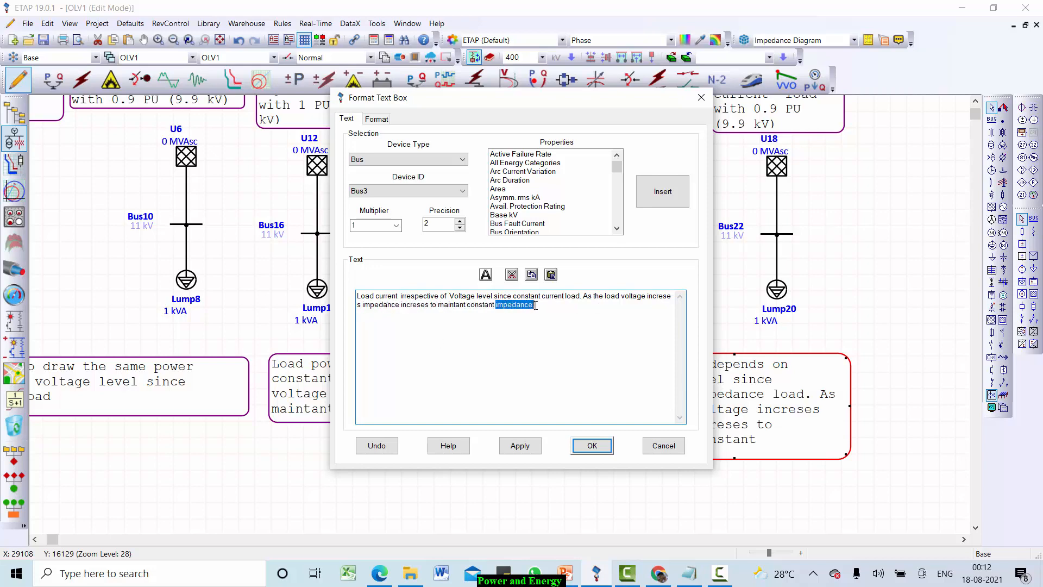
text(current)
click(592, 445)
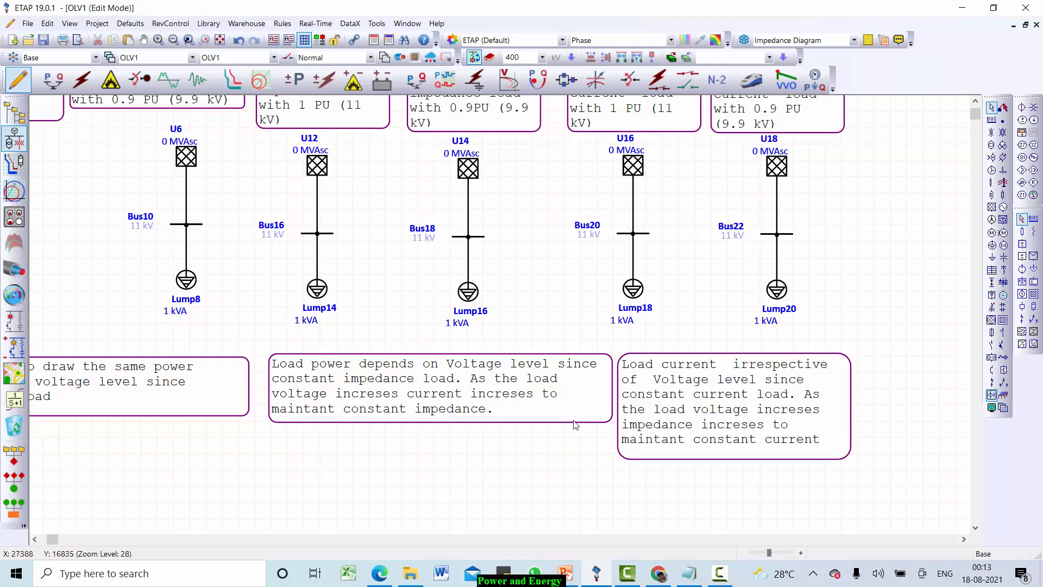
- Correct the spelling of "increses" to "increases" in the constant impedance note
double_click(473, 399)
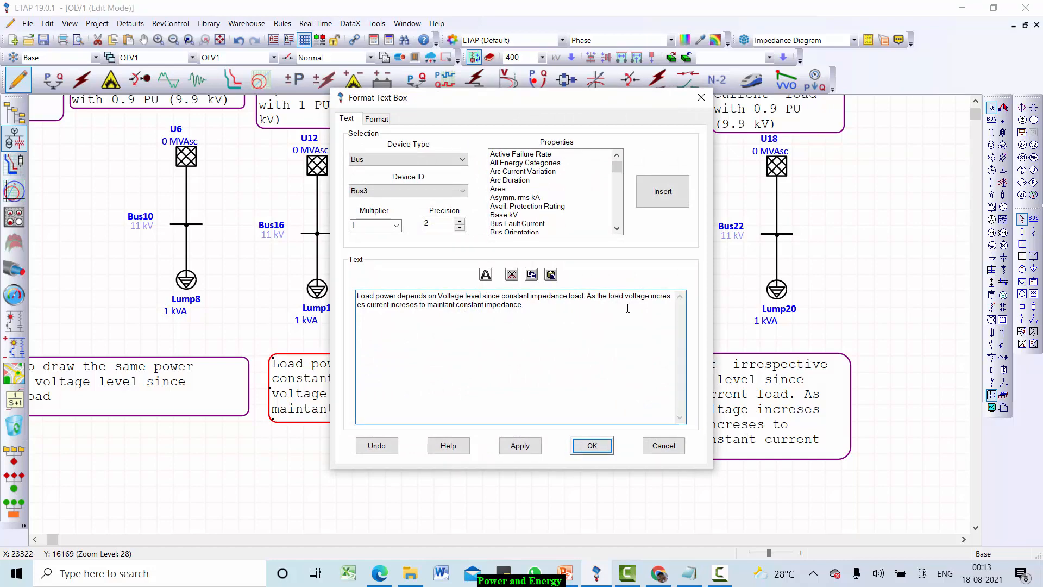
click(667, 299)
text(a)
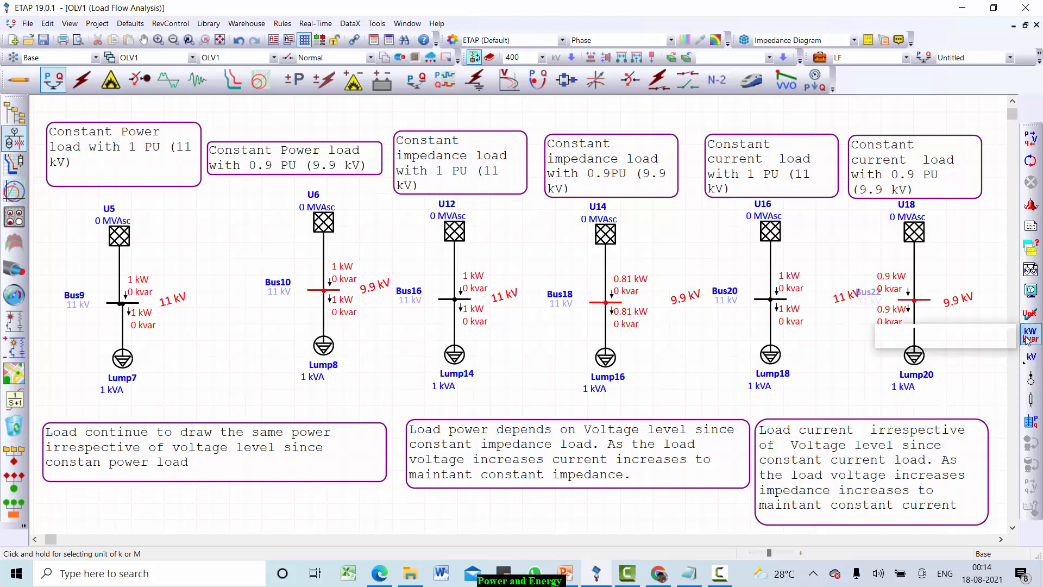
- Display the load flow results on the diagram as currents in amperes
drag(1027, 339, 945, 336)
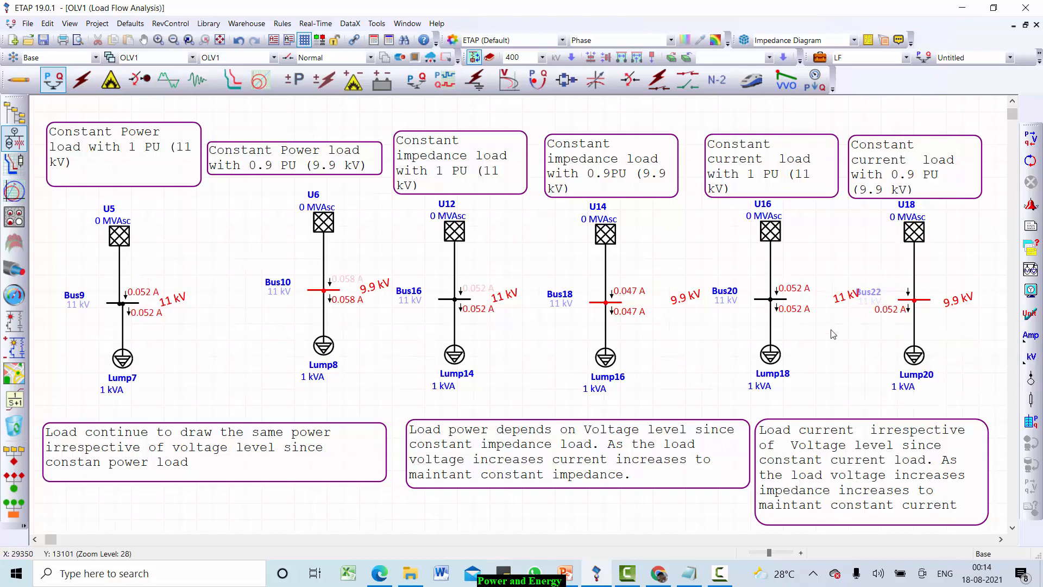